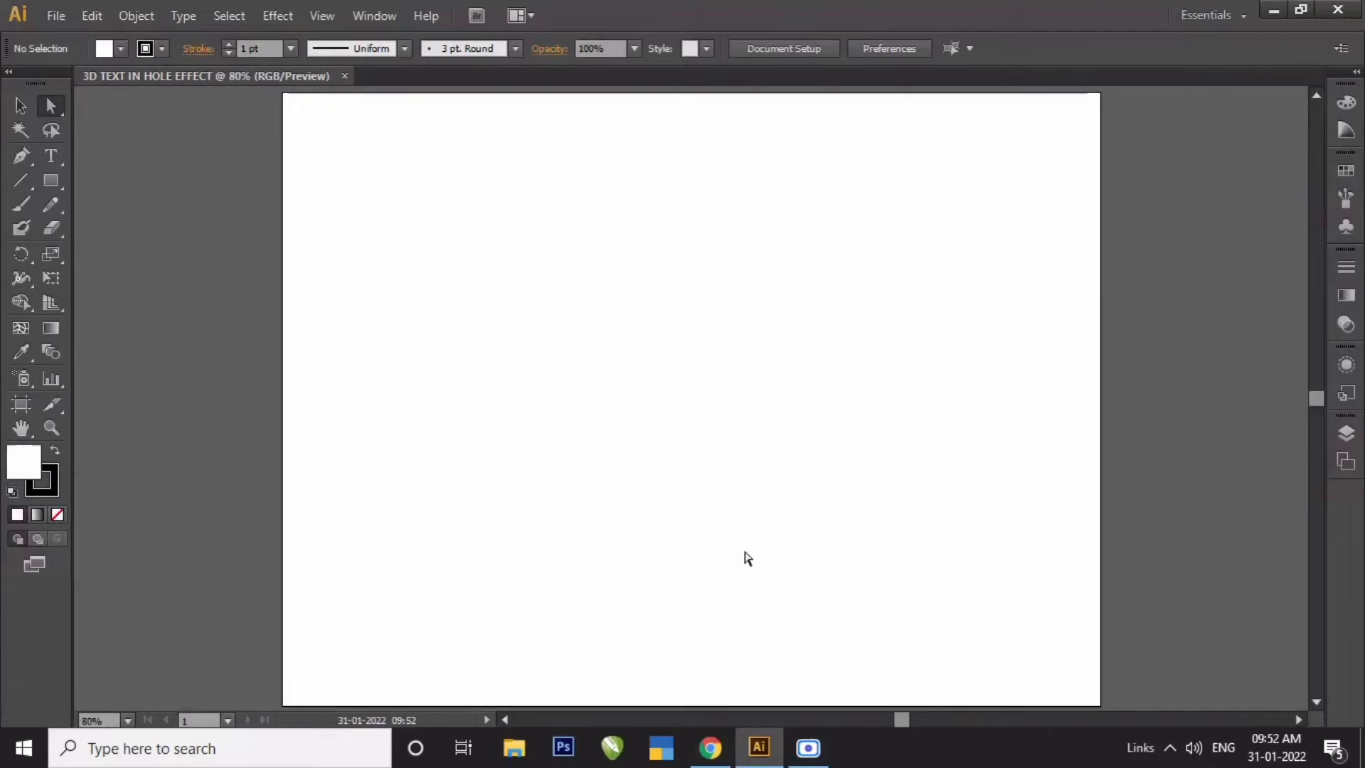
- Create a point text object reading MARVEL on the artboard with the Type tool
left_click(64, 165)
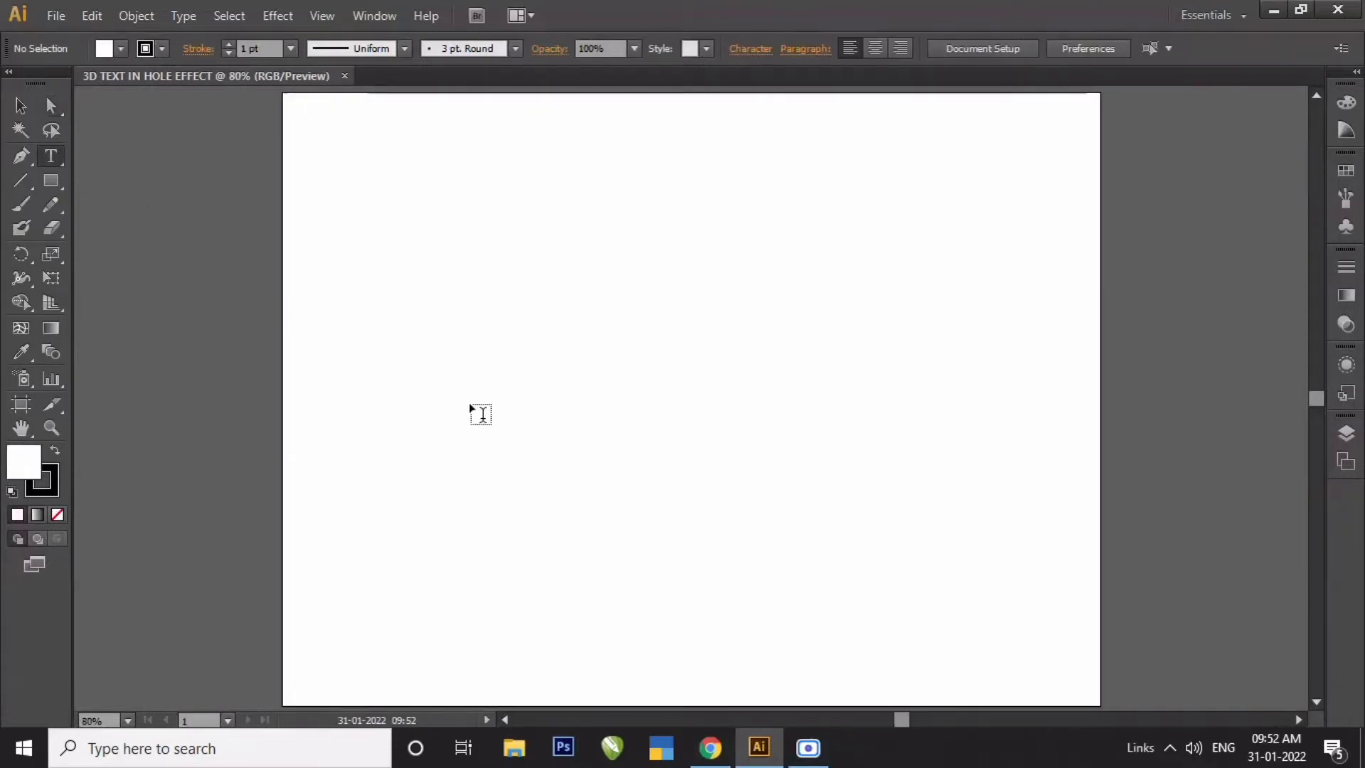
left_click(482, 415)
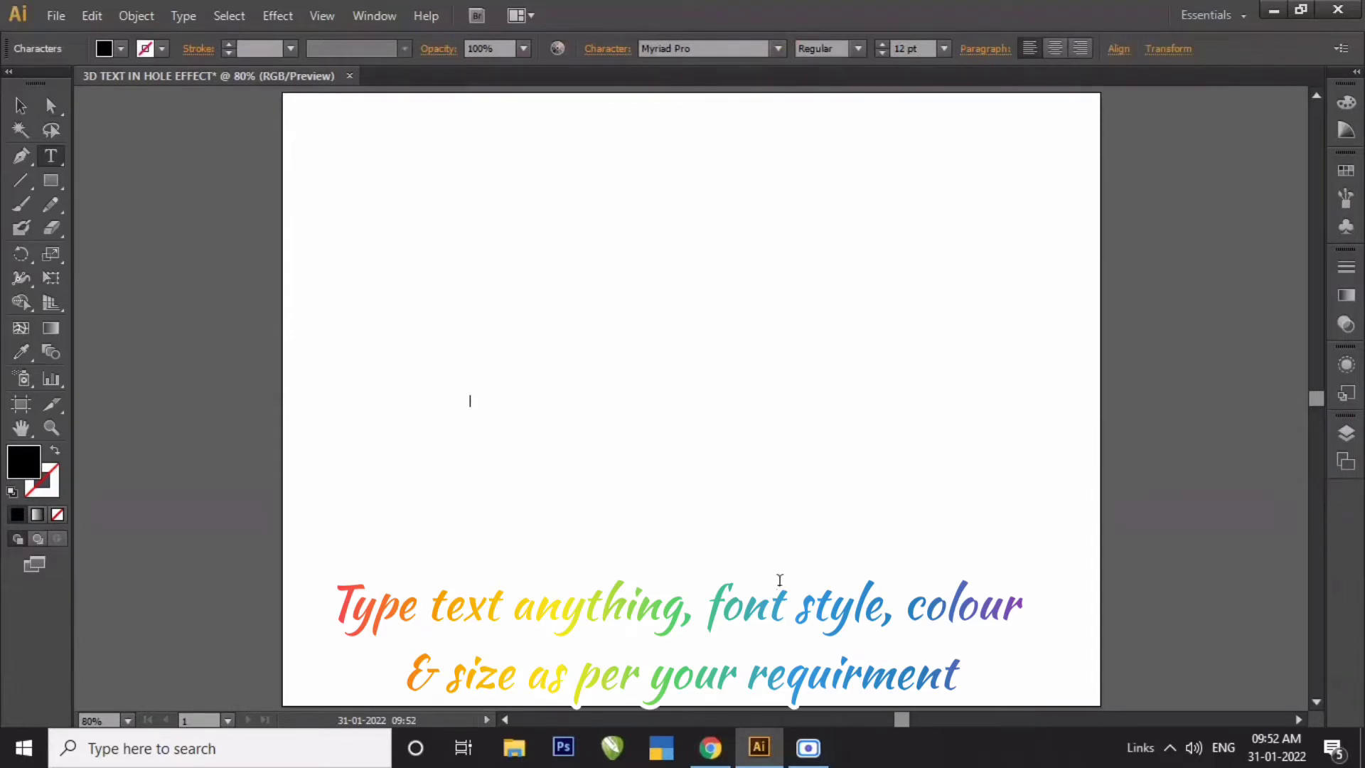
type("MARVEL")
- Set the text's font to Marvel Regular
left_click(16, 108)
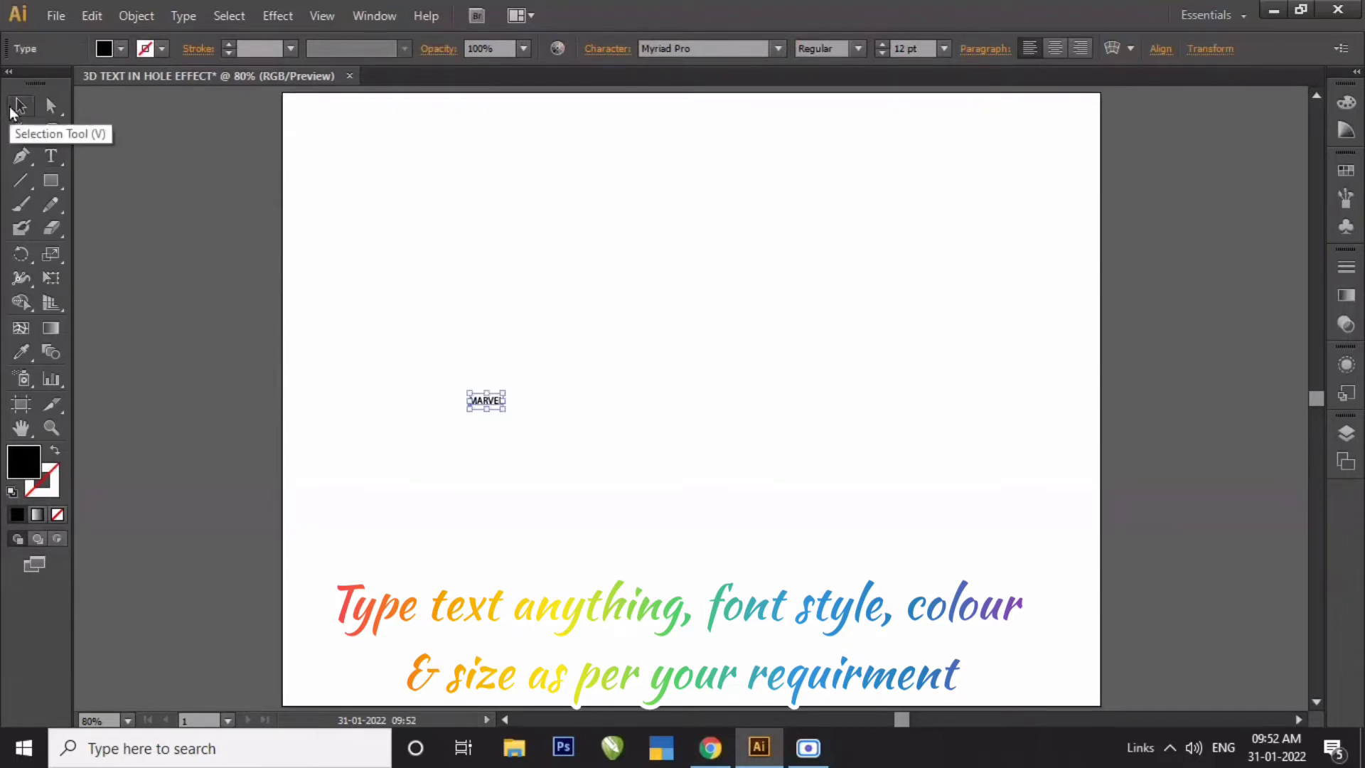
left_click(708, 49)
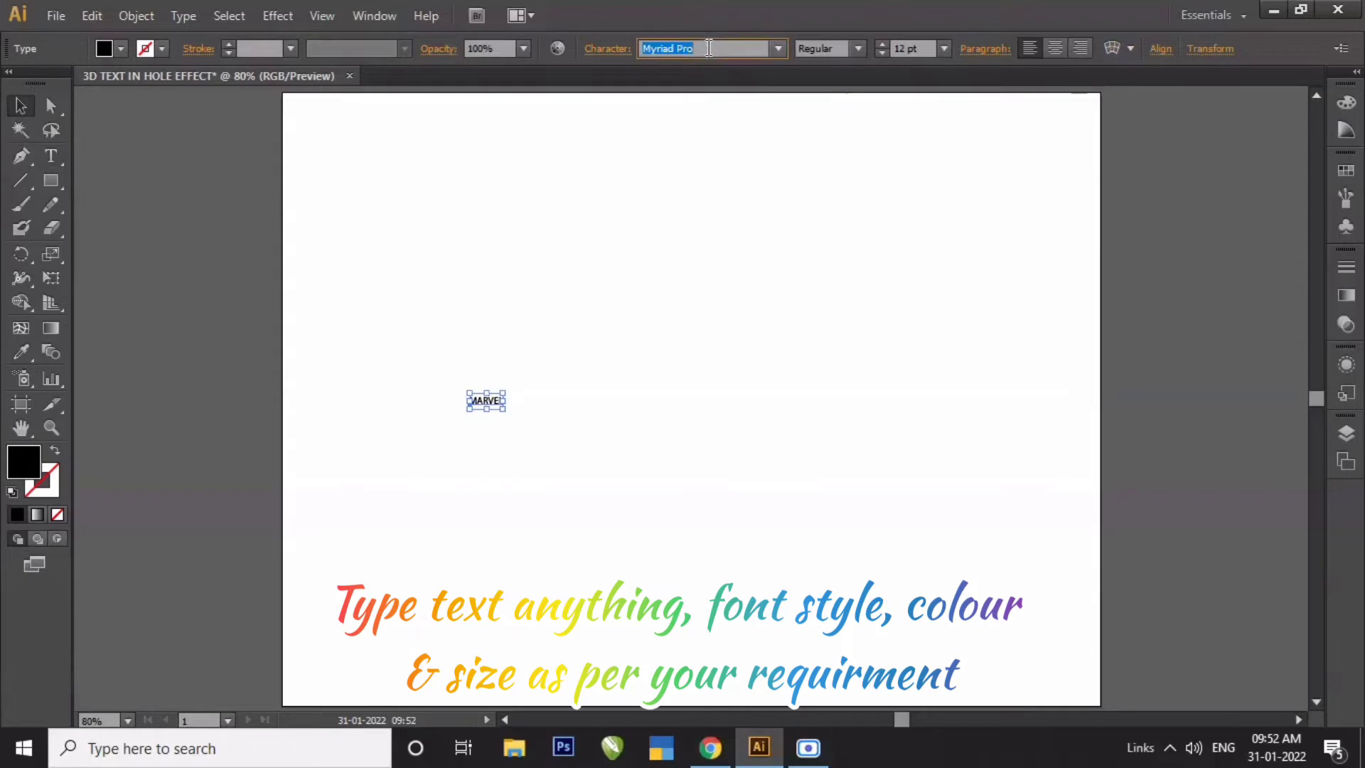
type("Mariett")
key("Return")
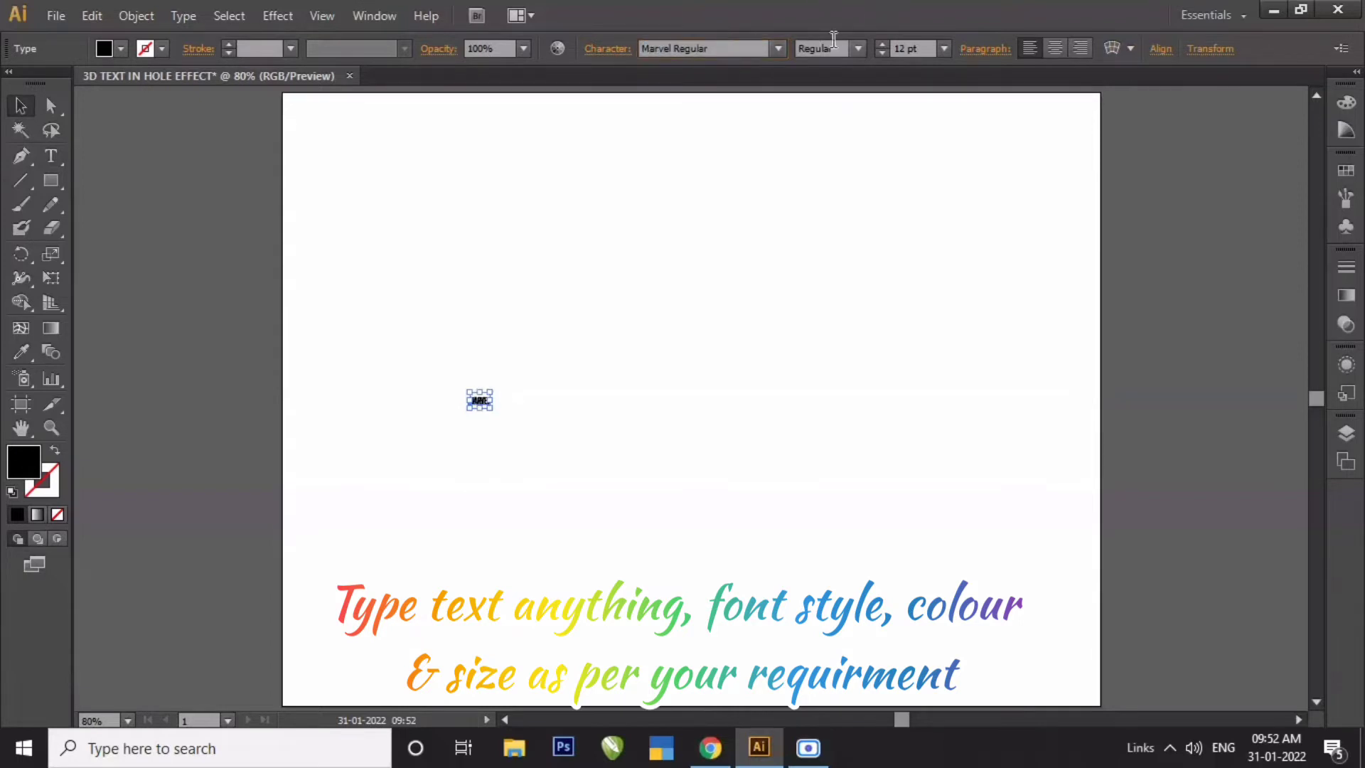
left_click(779, 48)
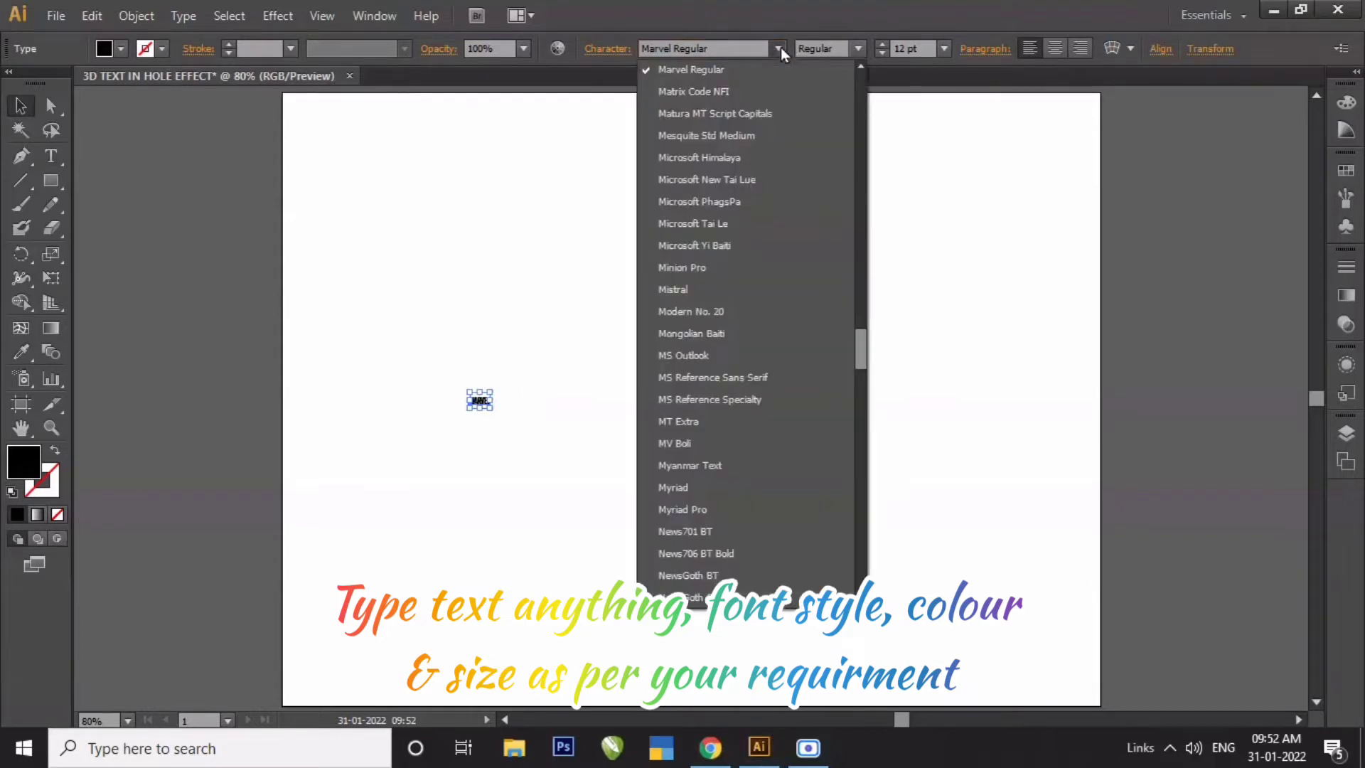
left_click(696, 74)
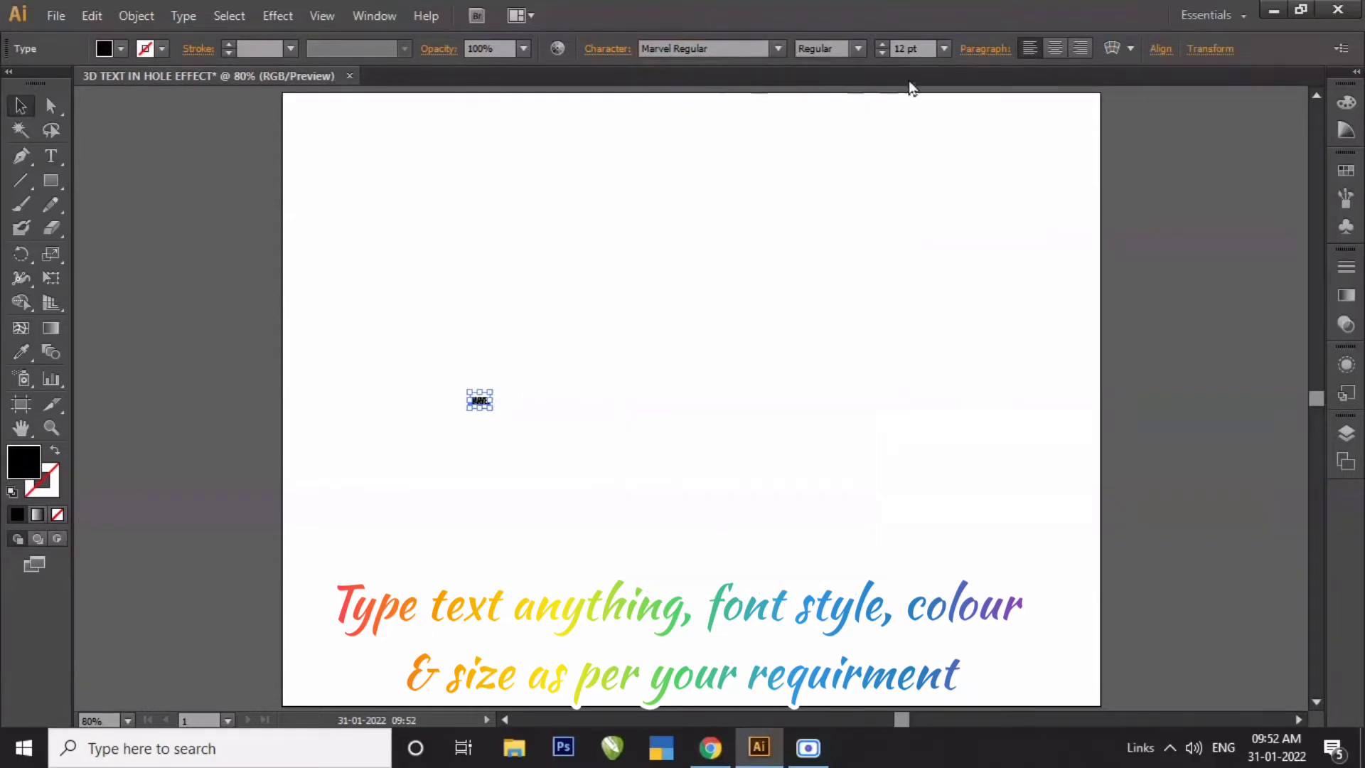
- Set the text's font size to 350 pt
left_click(916, 51)
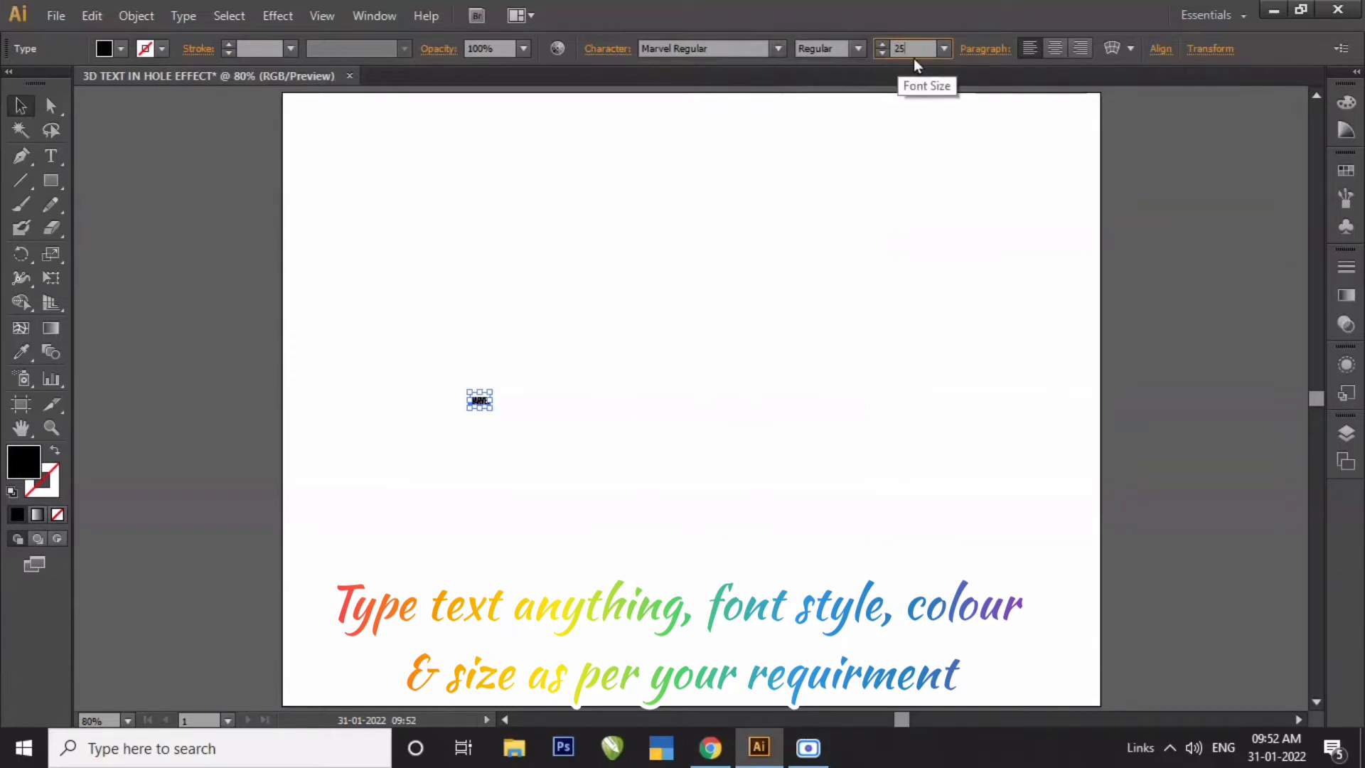
type("250")
key("Return")
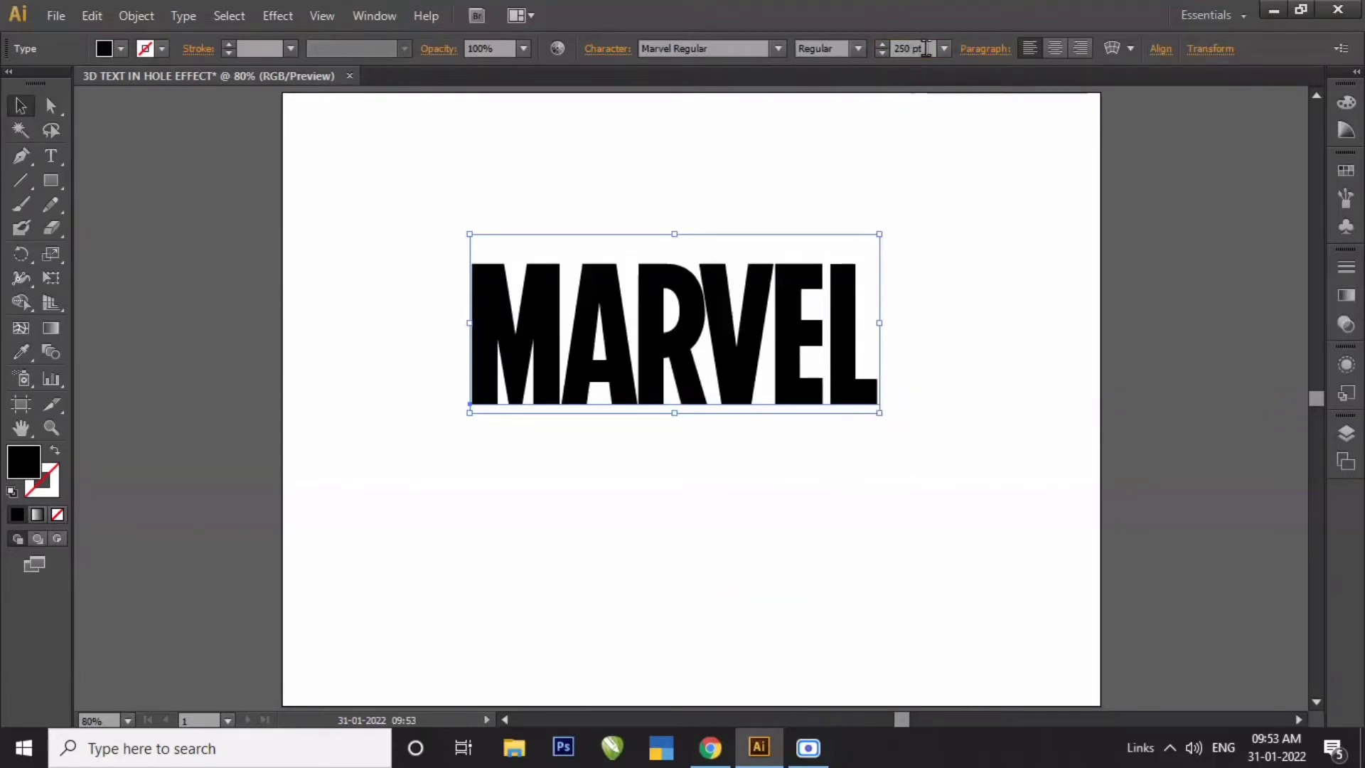
left_click(876, 52)
type("350")
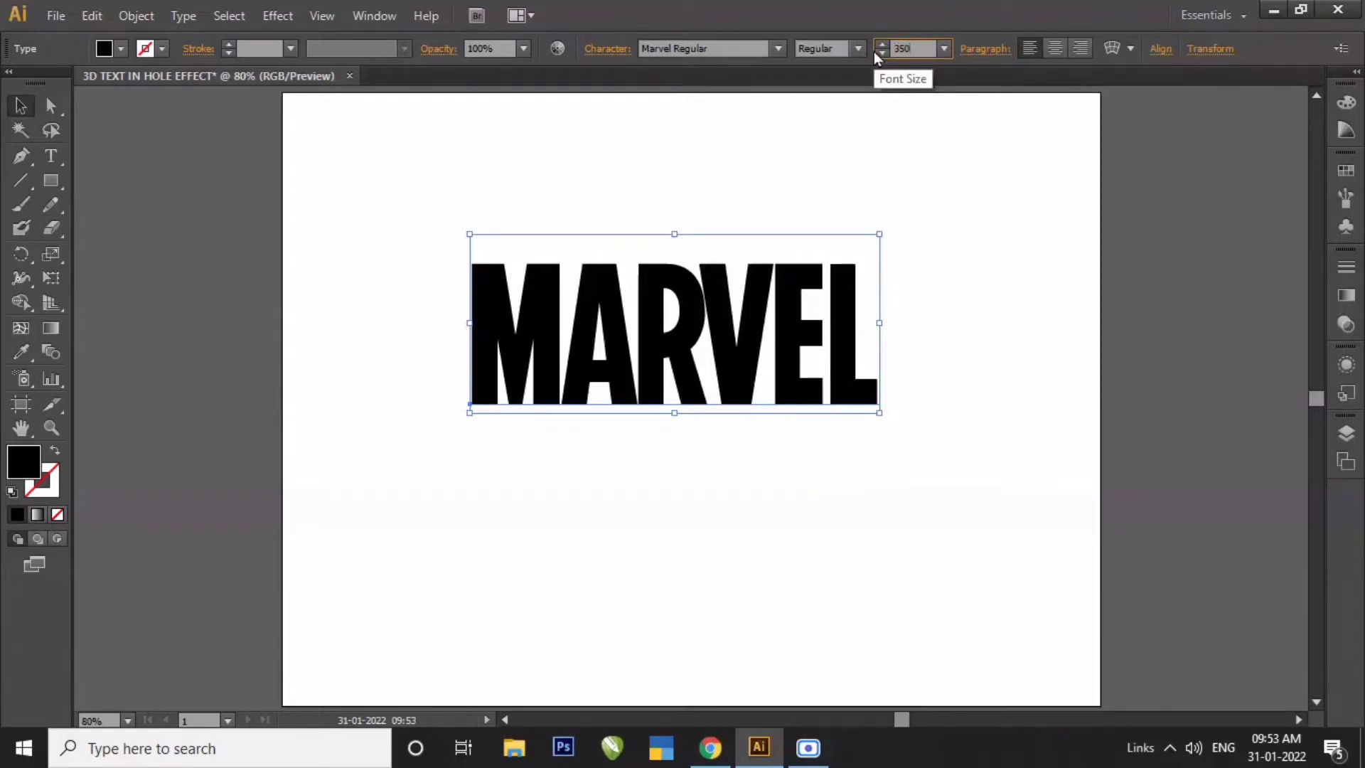
key("Return")
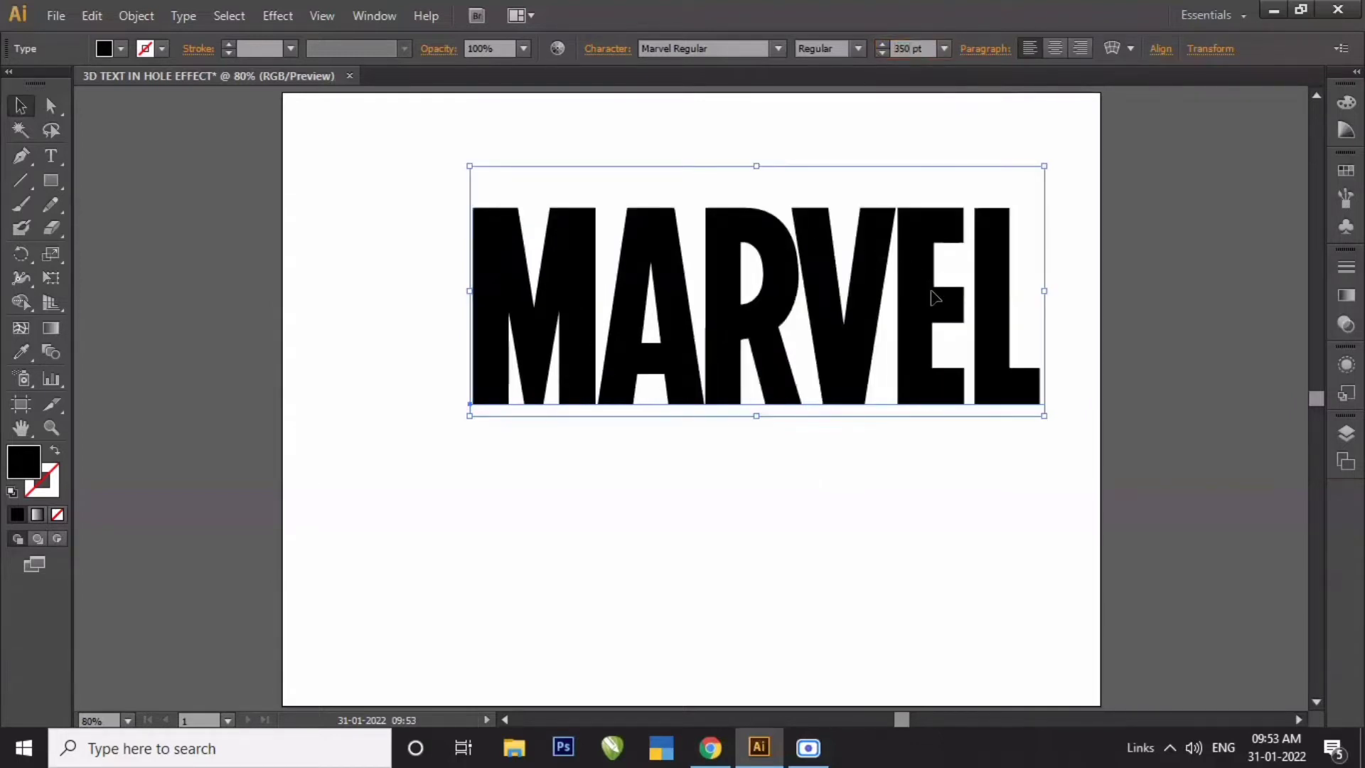
- Center the text on the artboard horizontally and vertically, aligning to the artboard
left_click_drag(932, 299, 868, 376)
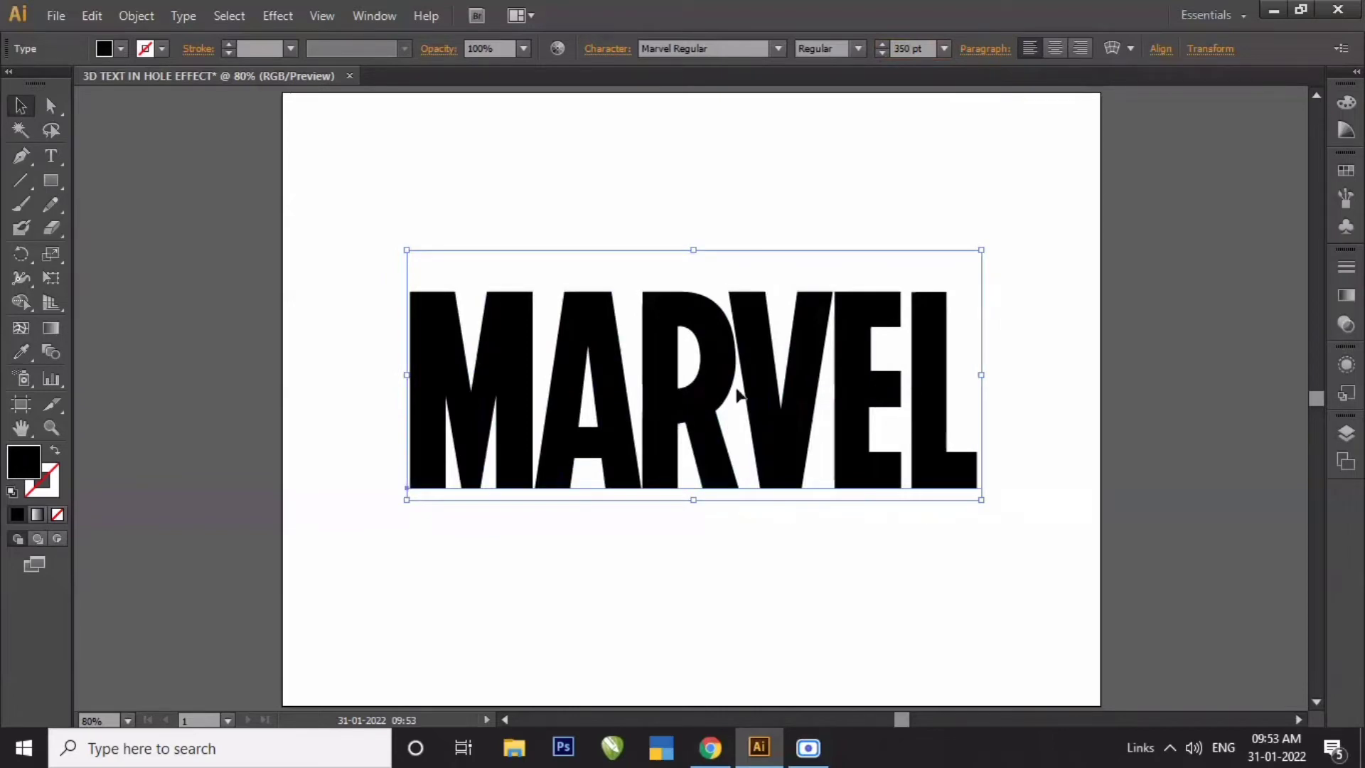
left_click(1162, 50)
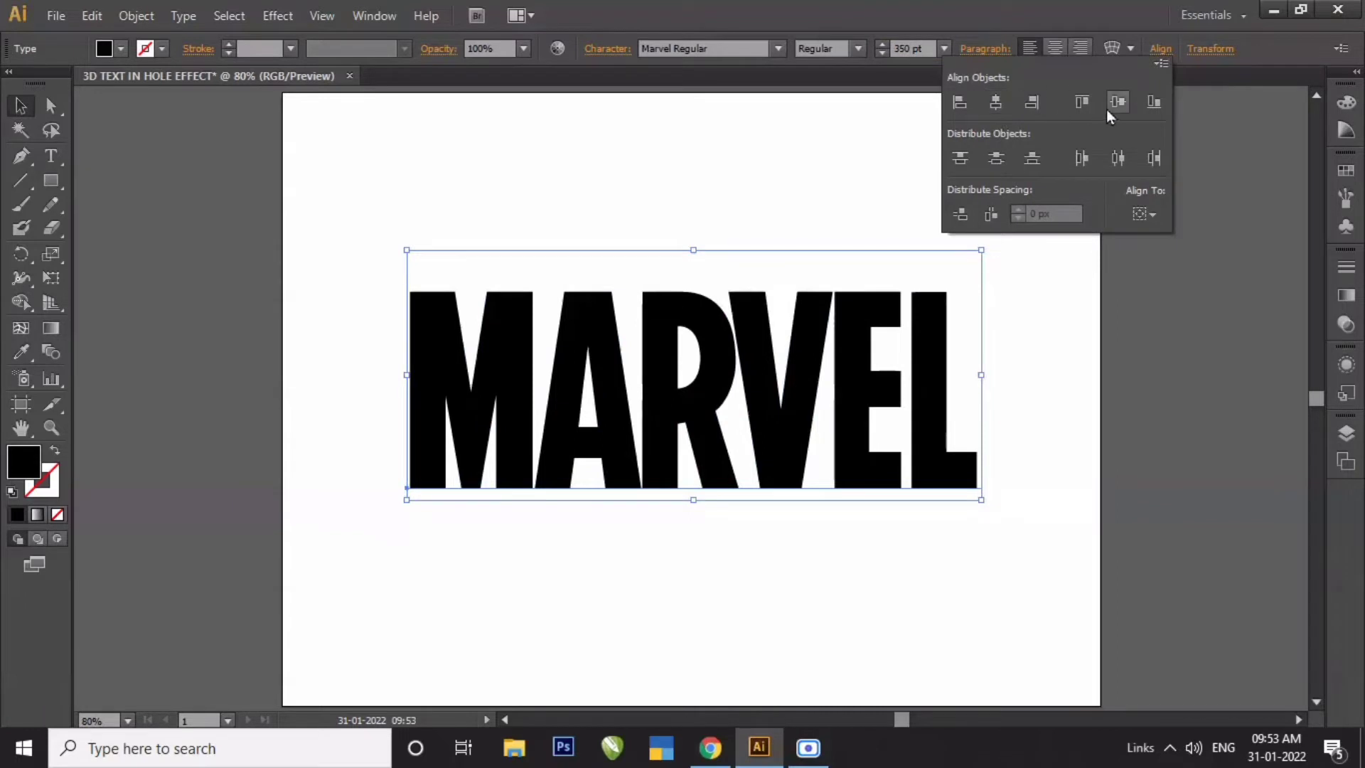
left_click(1154, 215)
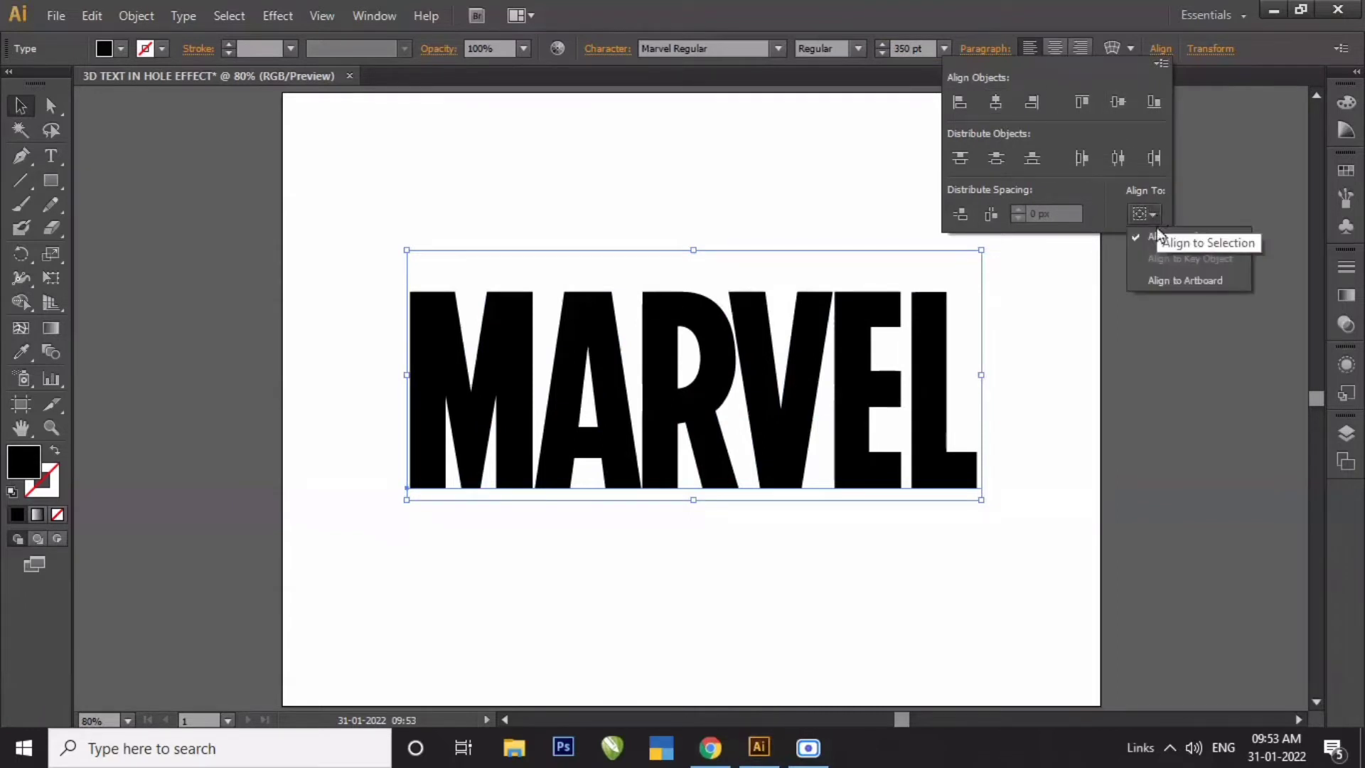
left_click(1189, 283)
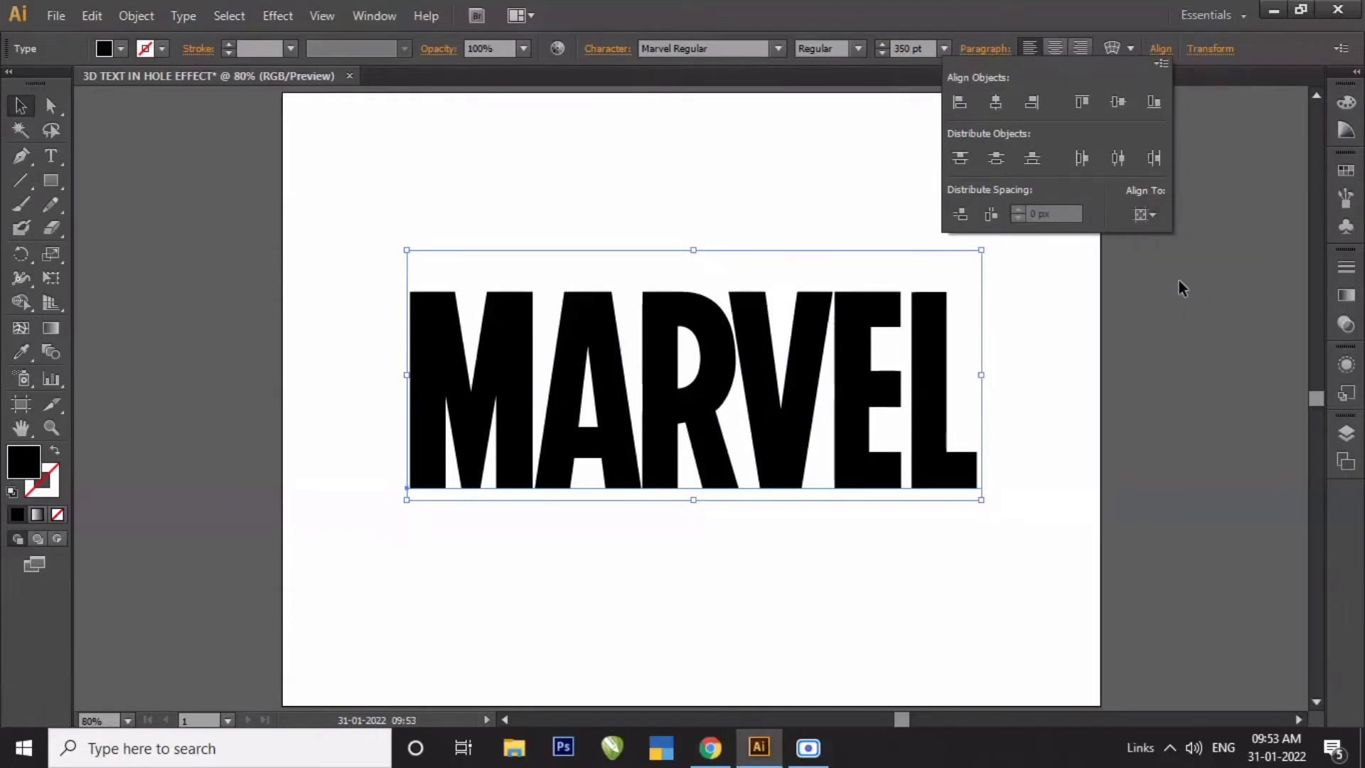
left_click(1117, 103)
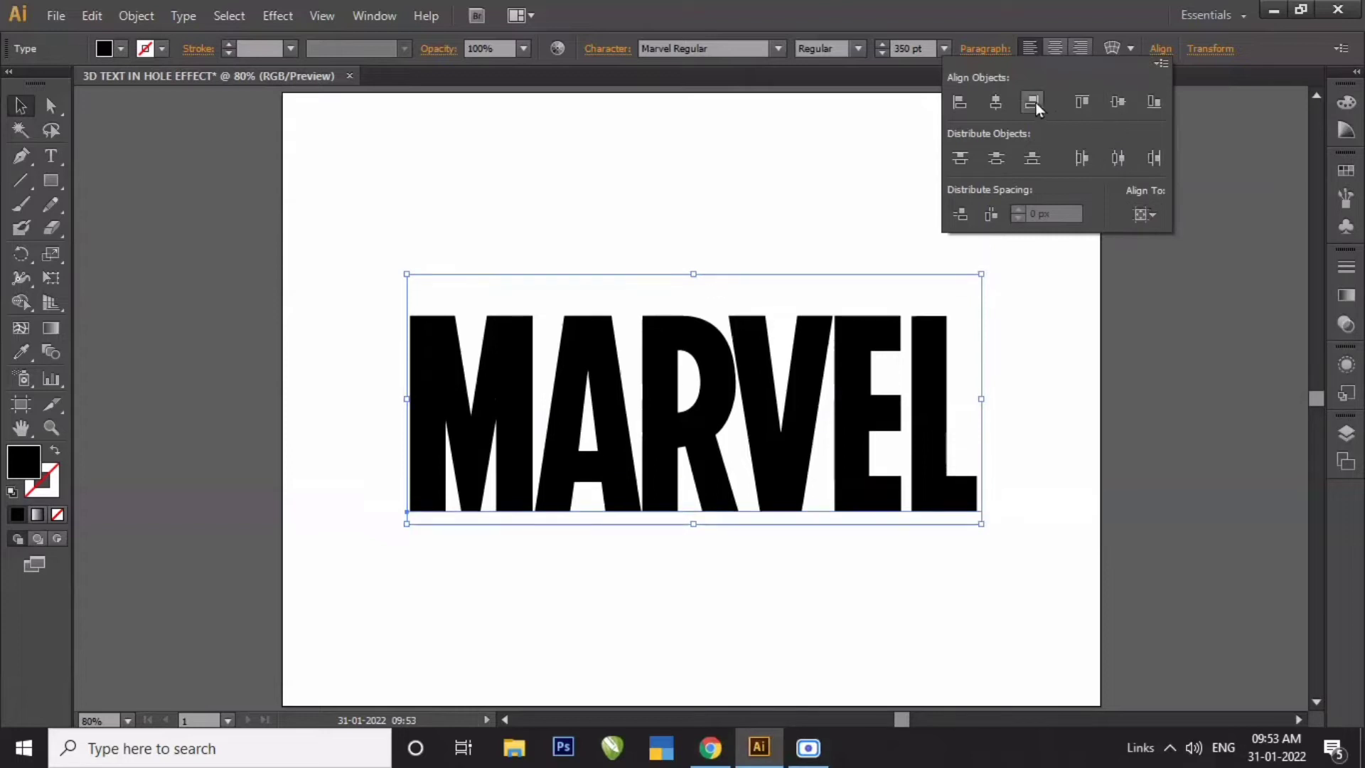
left_click(1004, 104)
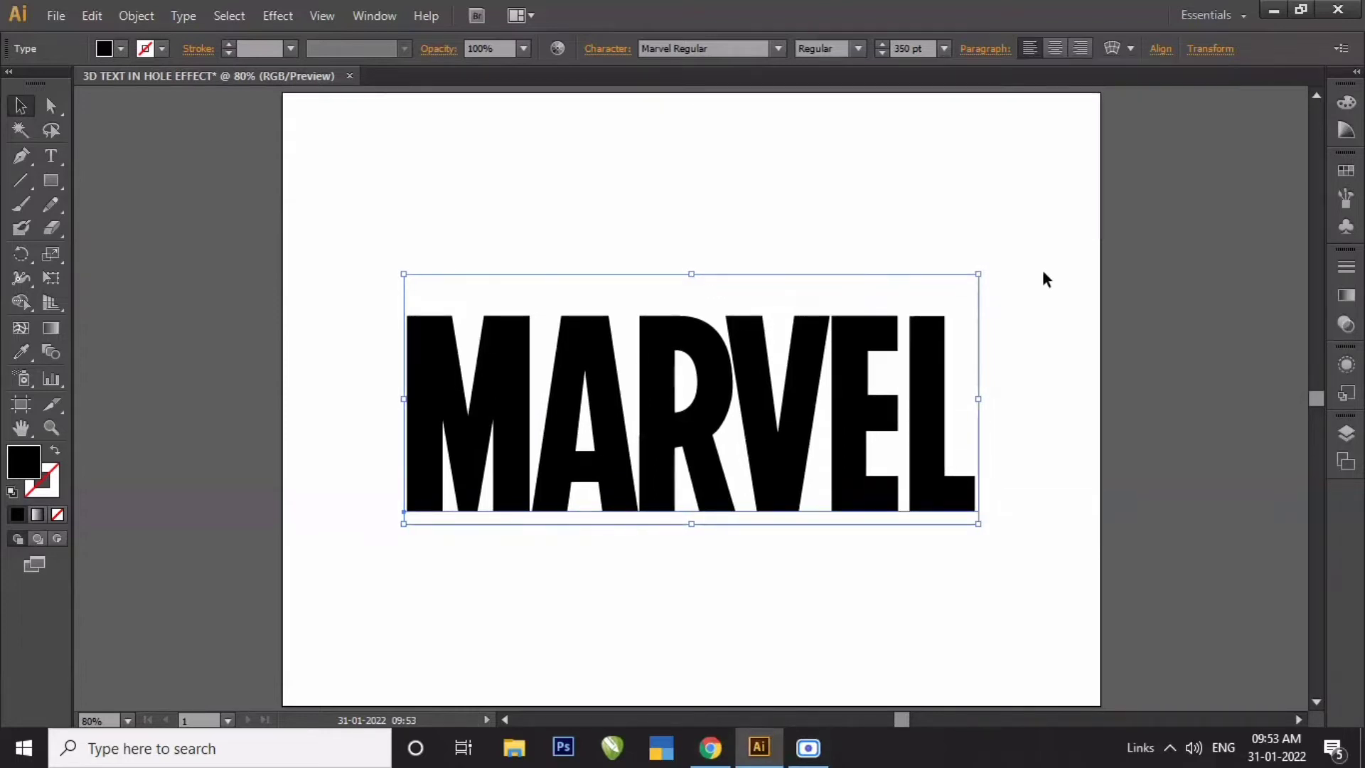
- Fill the text with the red swatch R=193 G=39 B=45
left_click(124, 48)
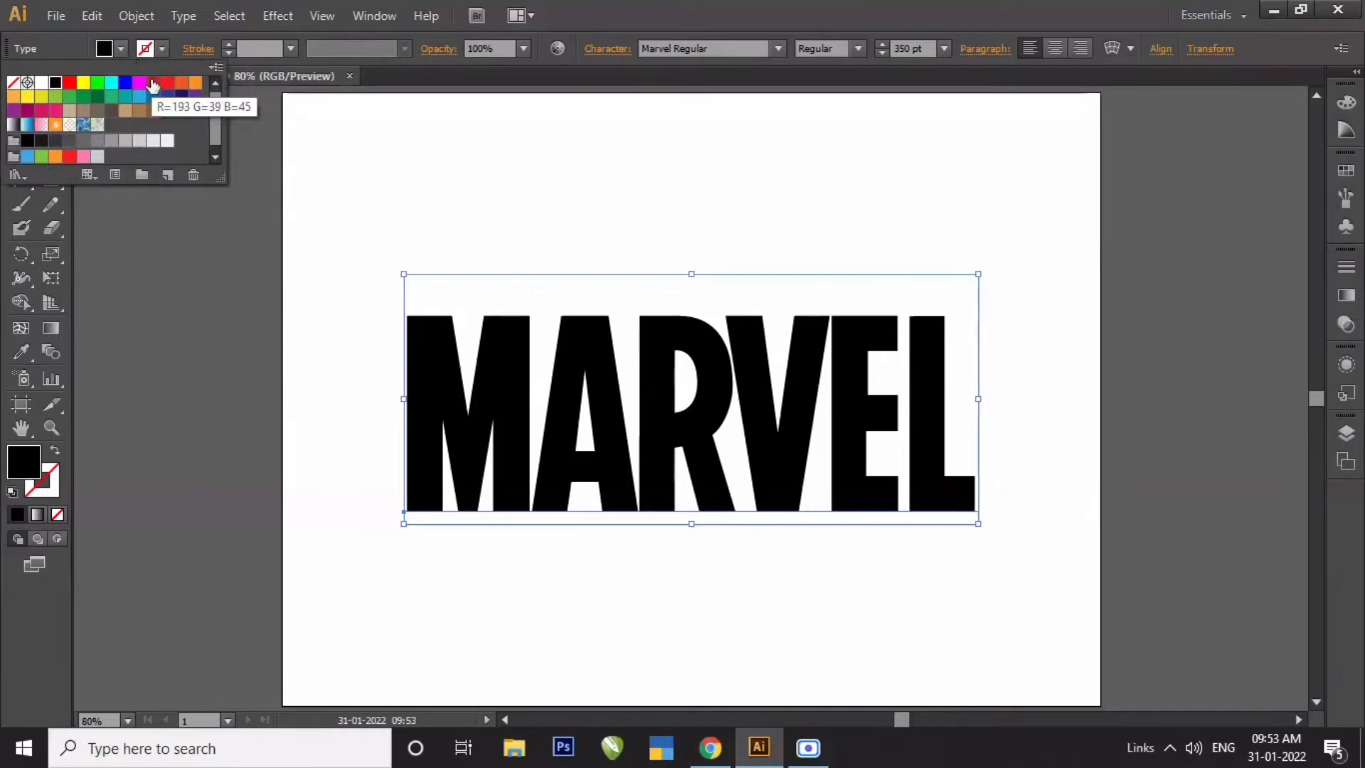
left_click(153, 84)
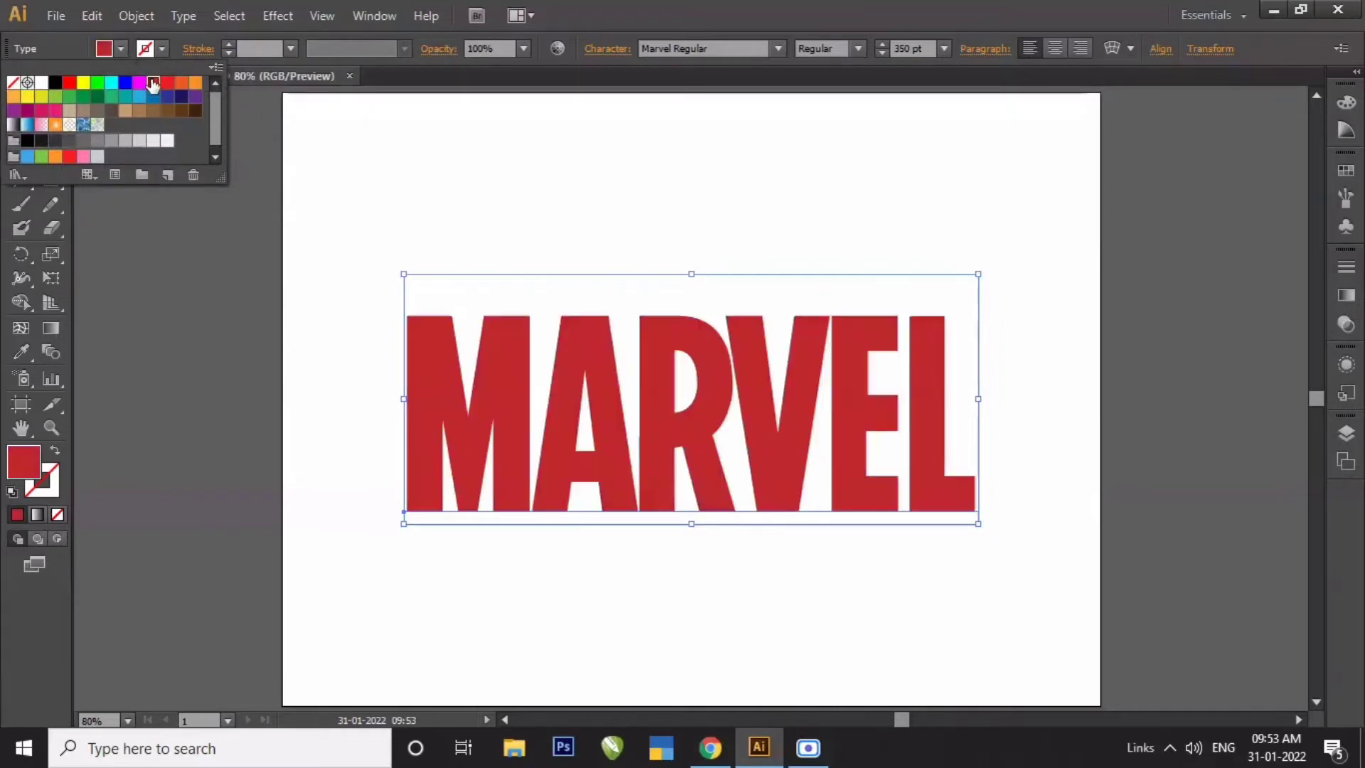
left_click(341, 162)
- Open the 3D Extrude & Bevel effect for the text and set its position to Isometric Top
left_click(281, 18)
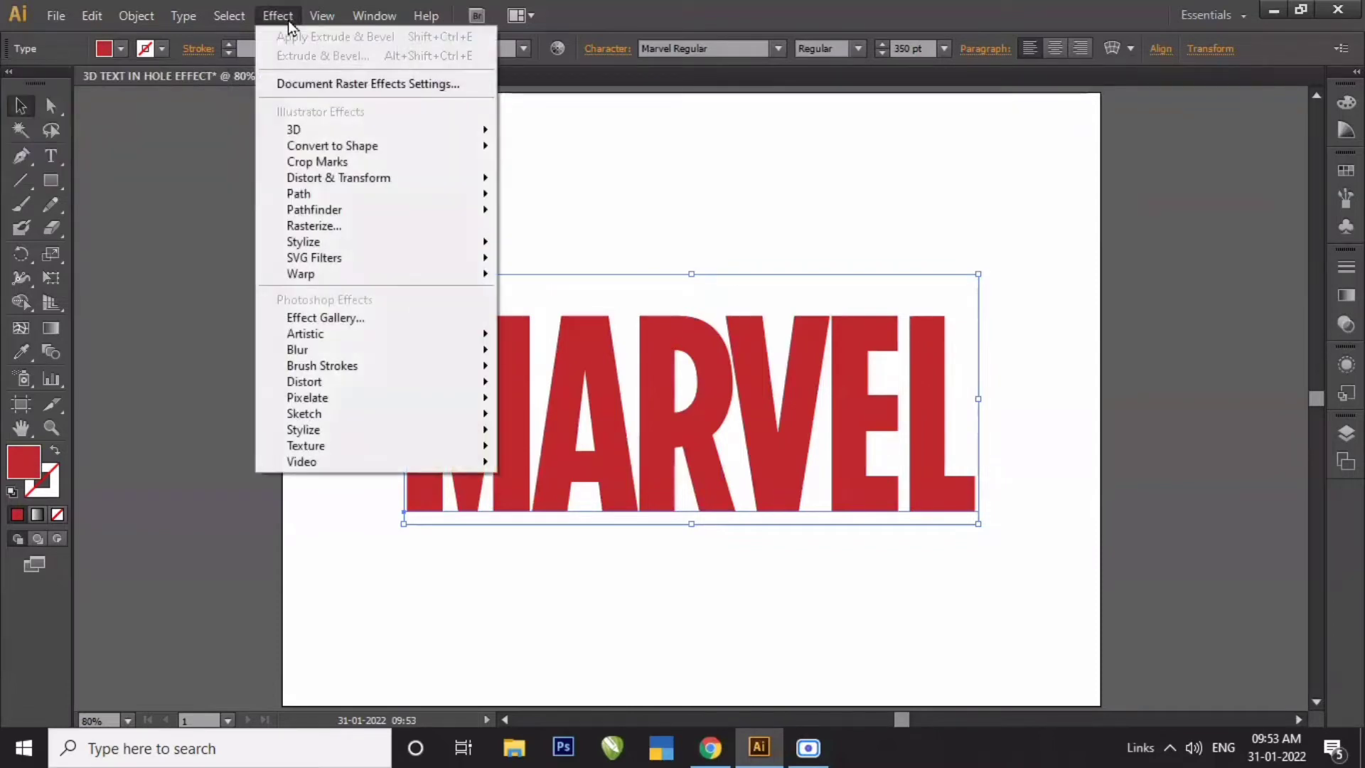
mouse_move(309, 131)
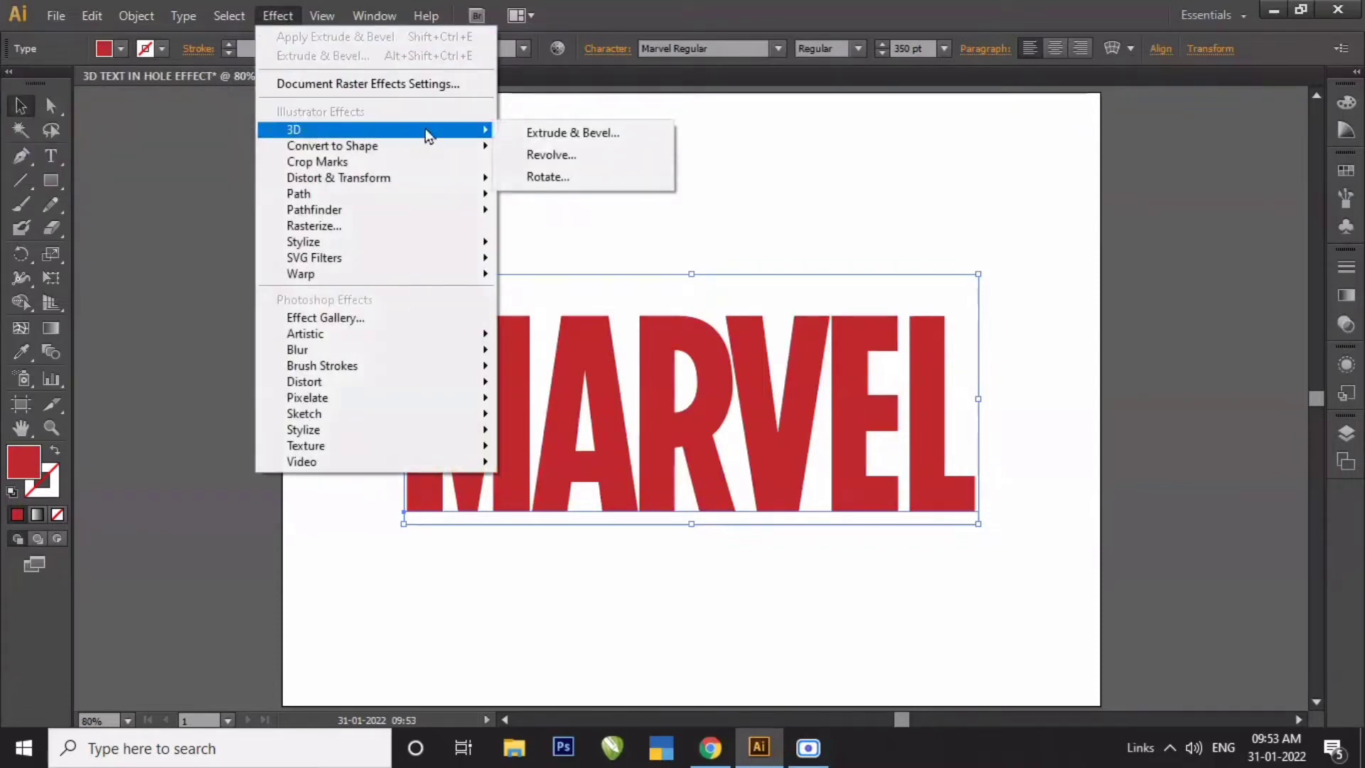
left_click(535, 132)
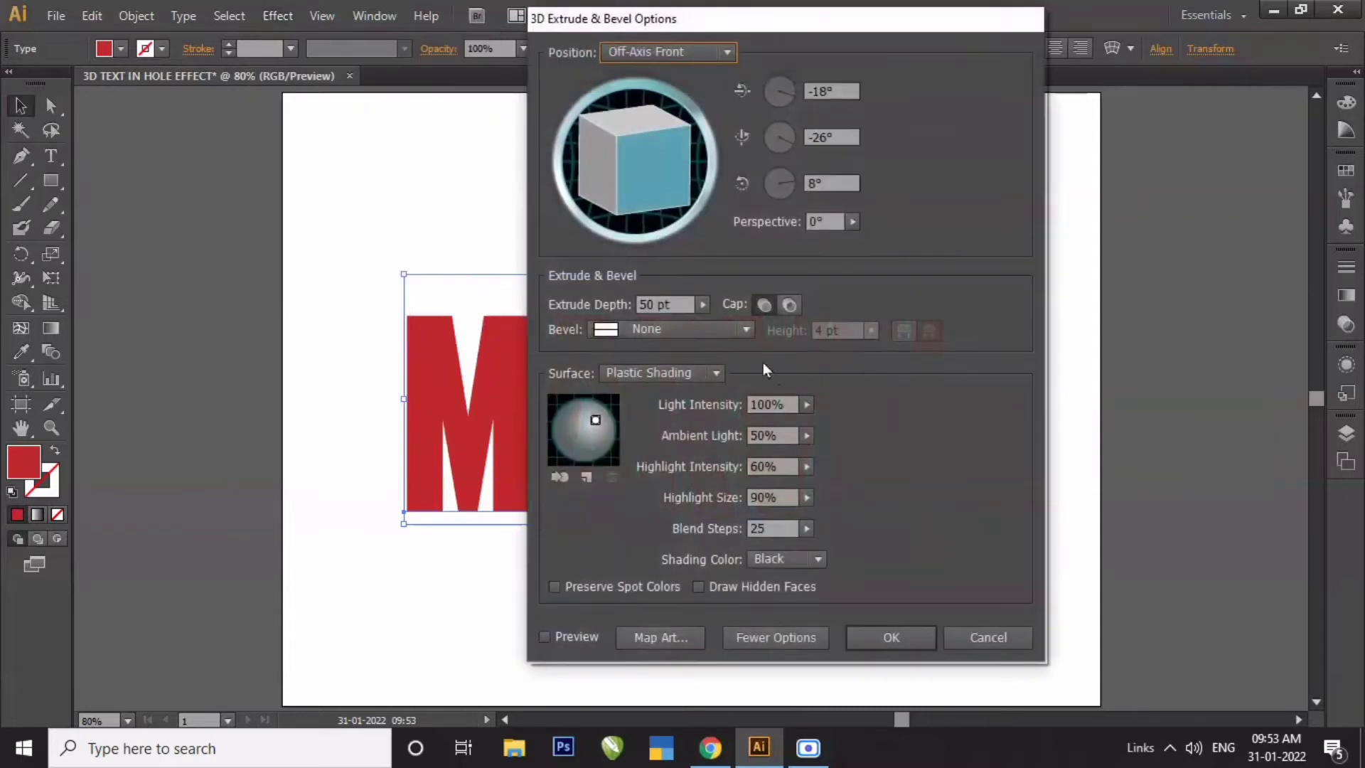
left_click_drag(617, 25, 844, 37)
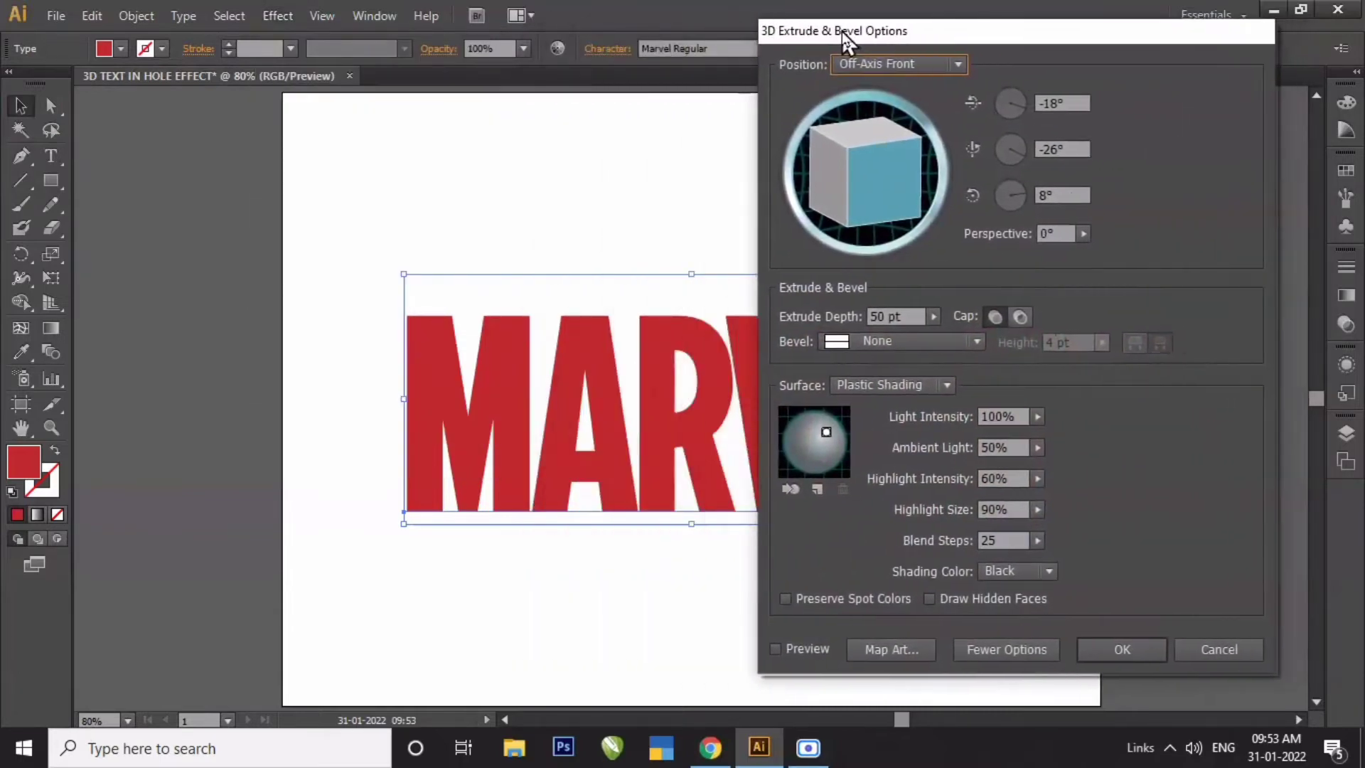
left_click(964, 65)
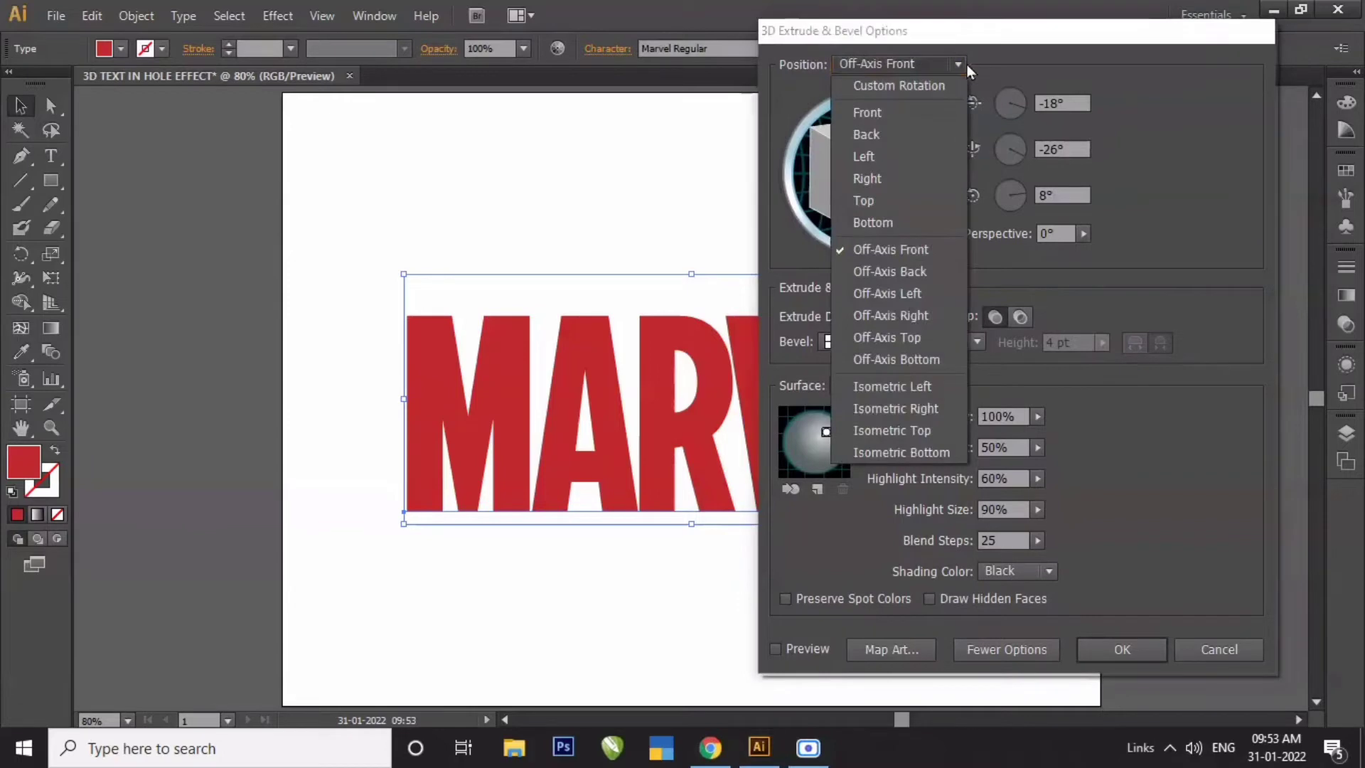
left_click(891, 429)
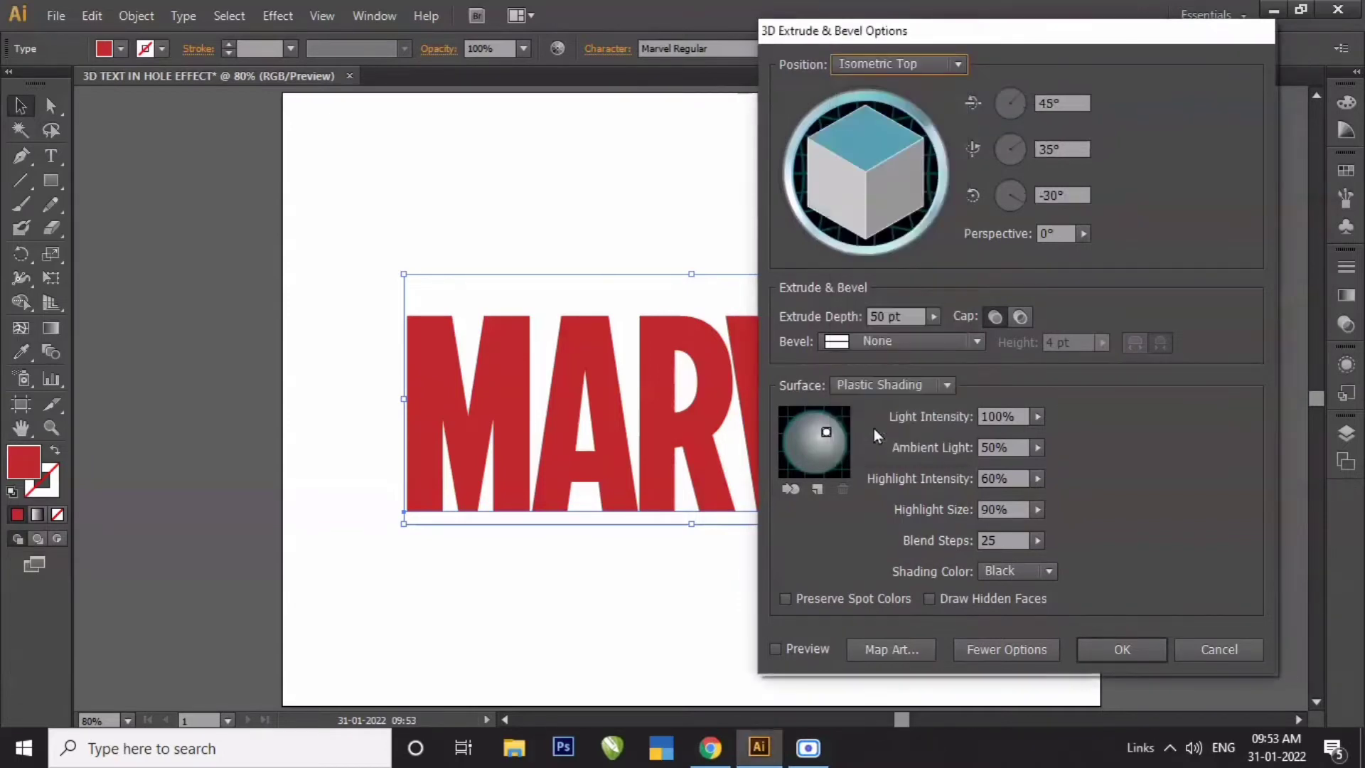
- Set the extrude depth to 150 pt, turn on Draw Hidden Faces, and apply the effect
left_click(897, 317)
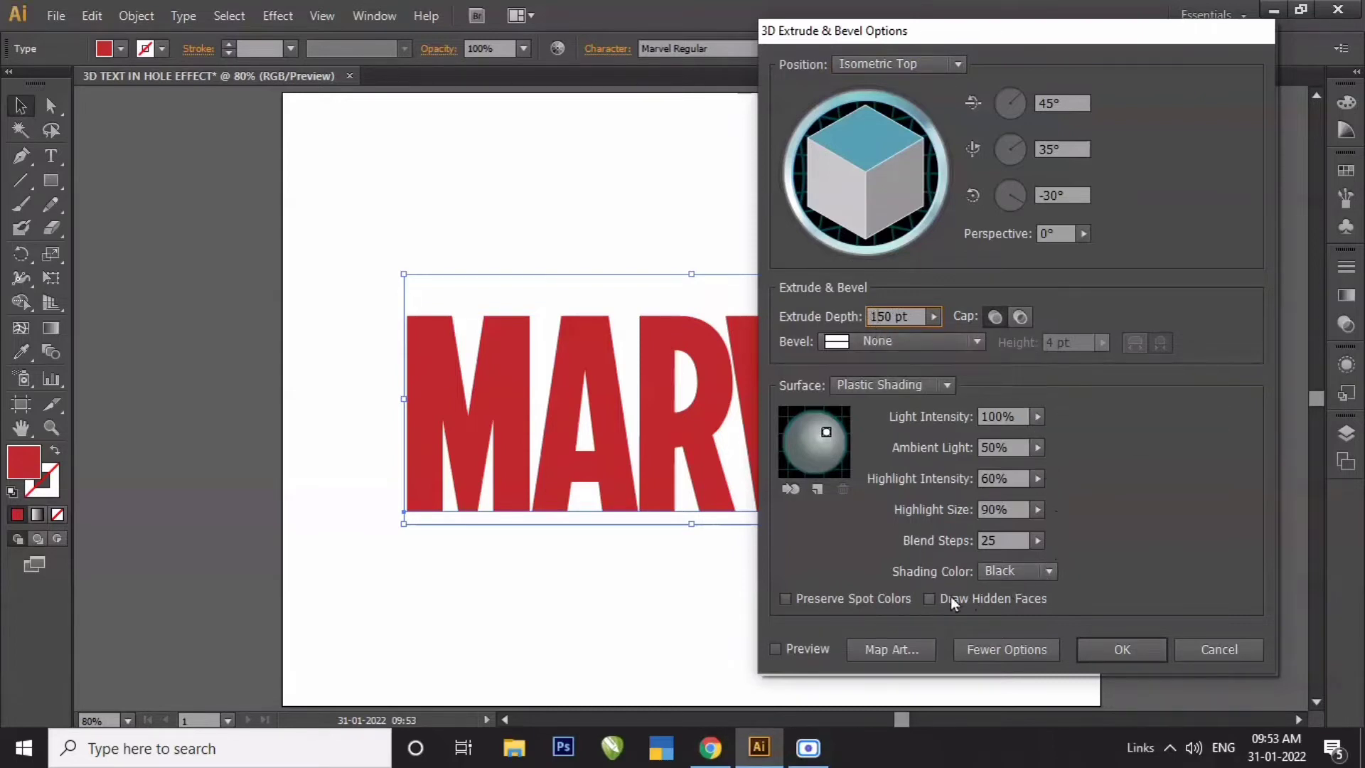
left_click(928, 599)
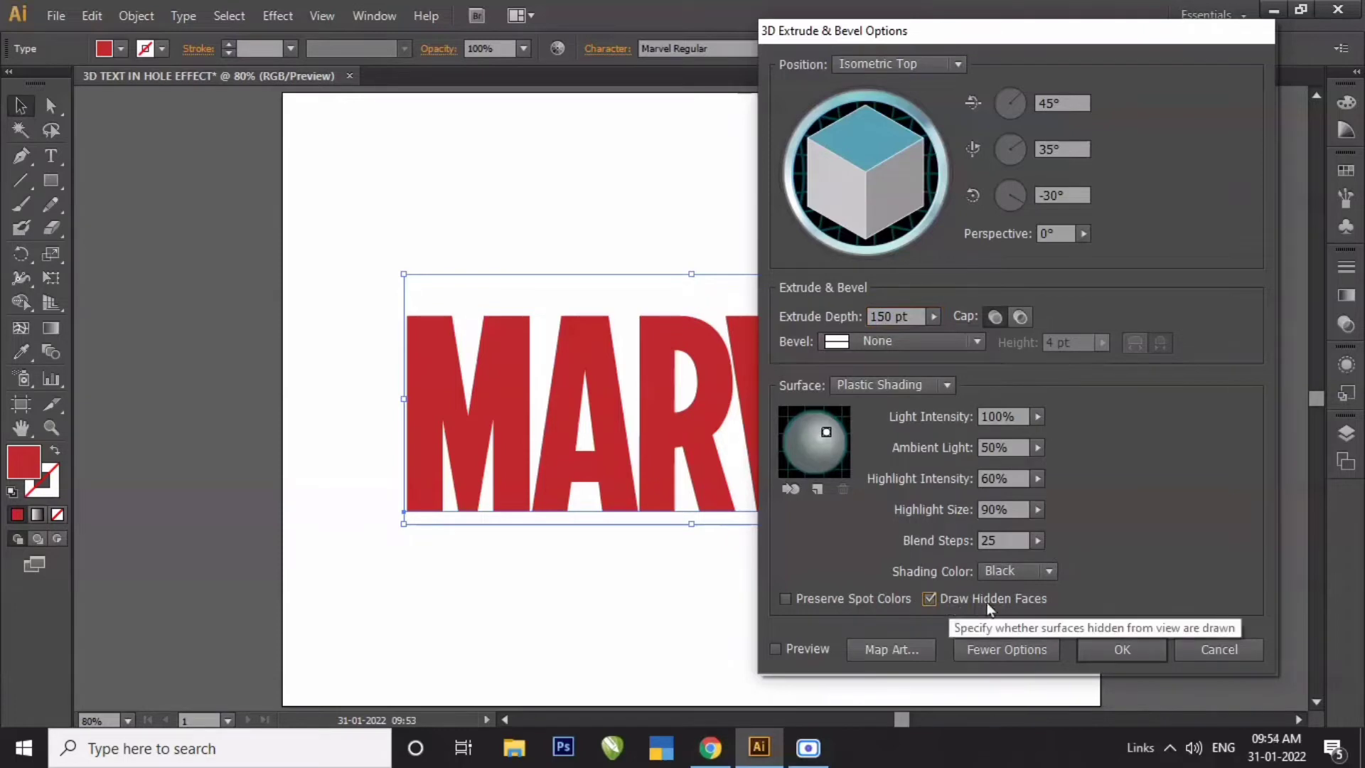
left_click(1125, 645)
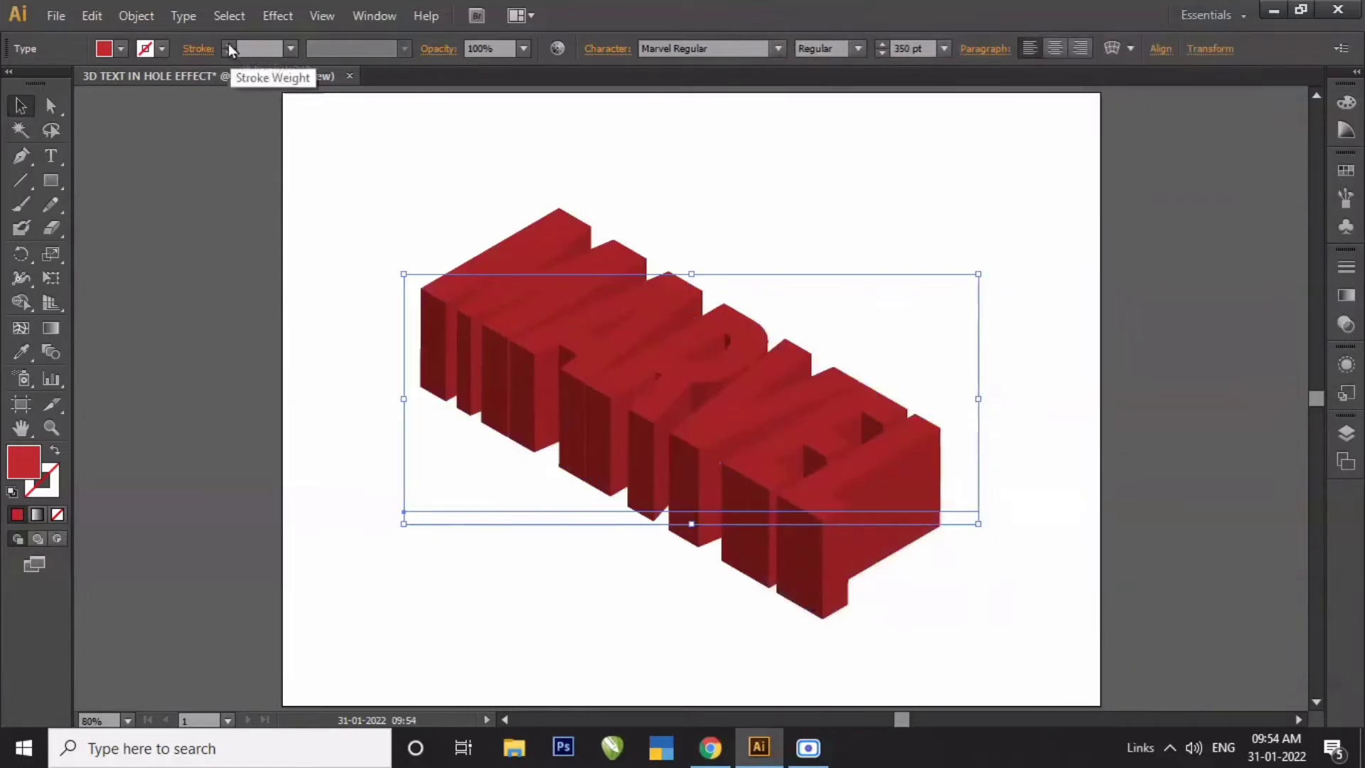
- Expand the appearance of the 3D text and deselect it
left_click(149, 17)
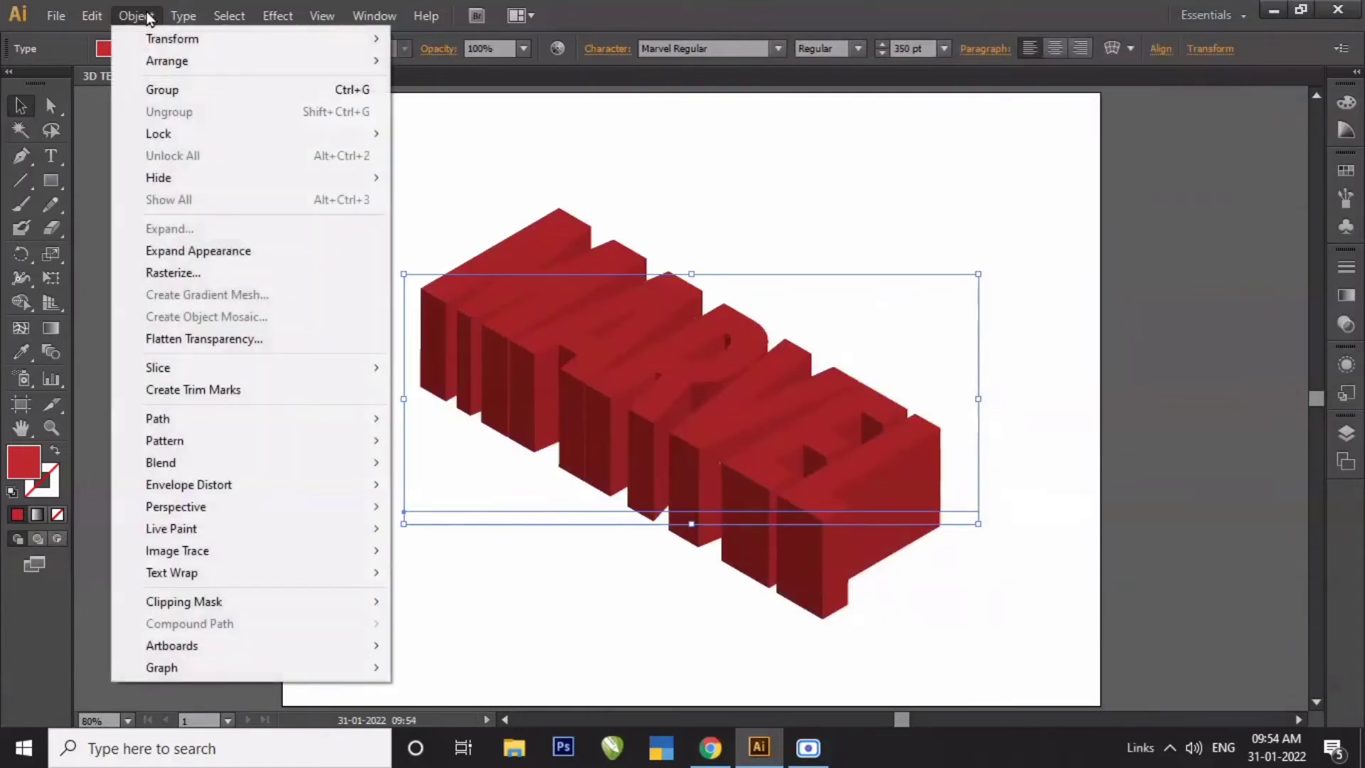
left_click(212, 258)
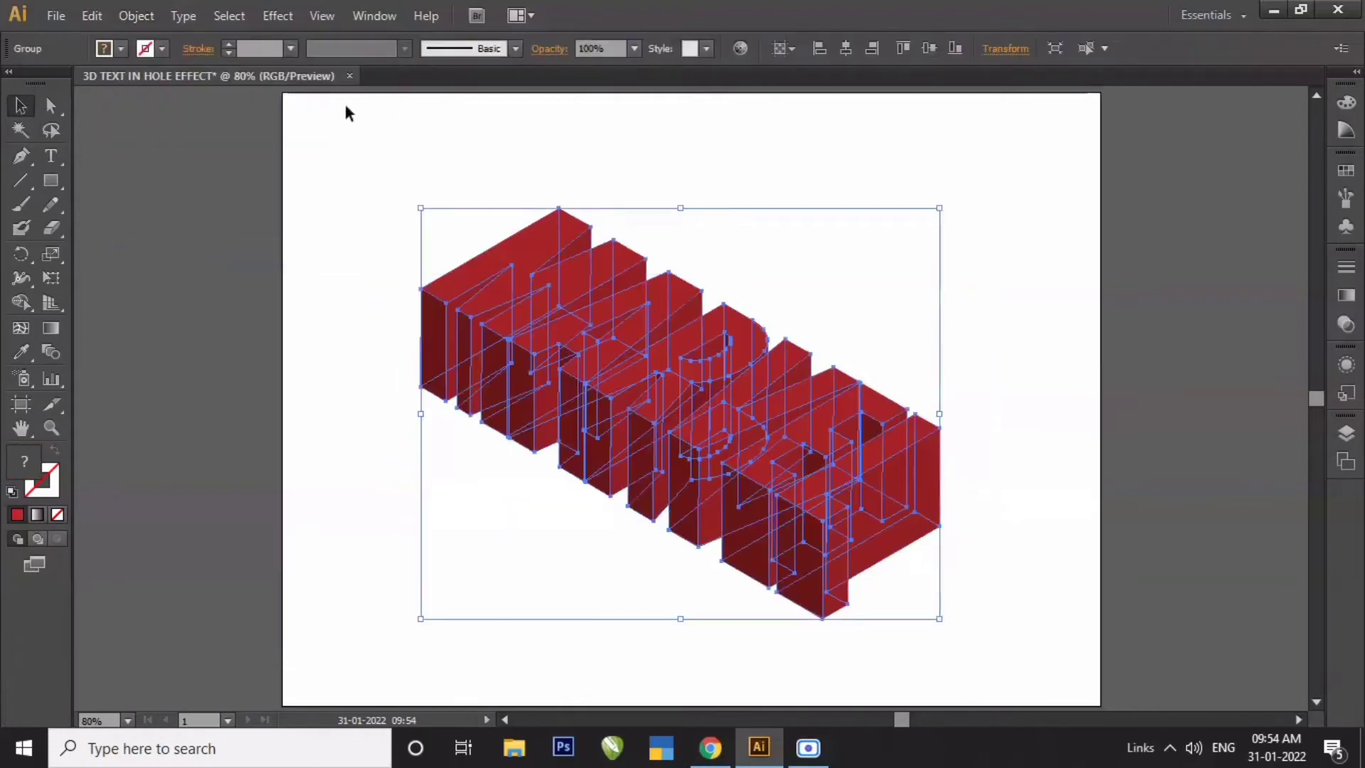
left_click(322, 155)
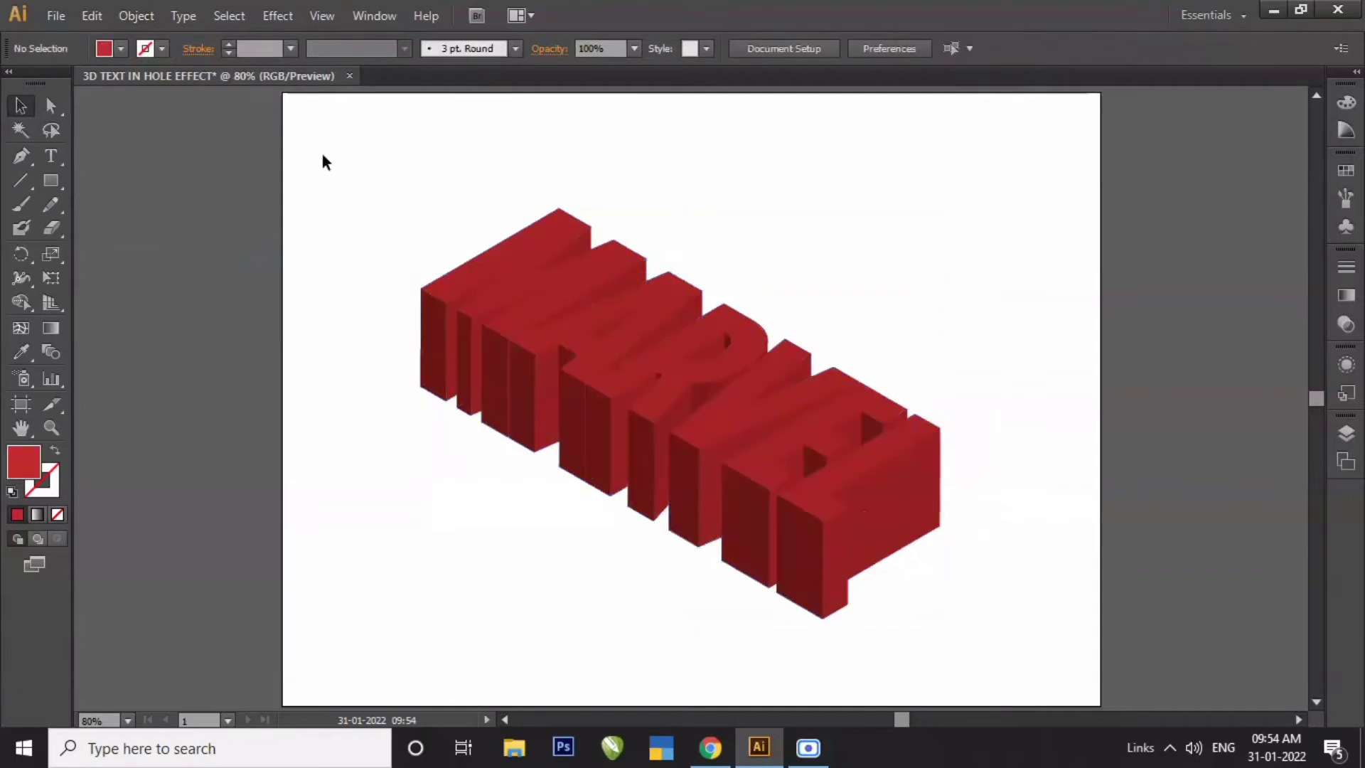
- Select the top faces of all the letters together with the Direct Selection tool
left_click(51, 106)
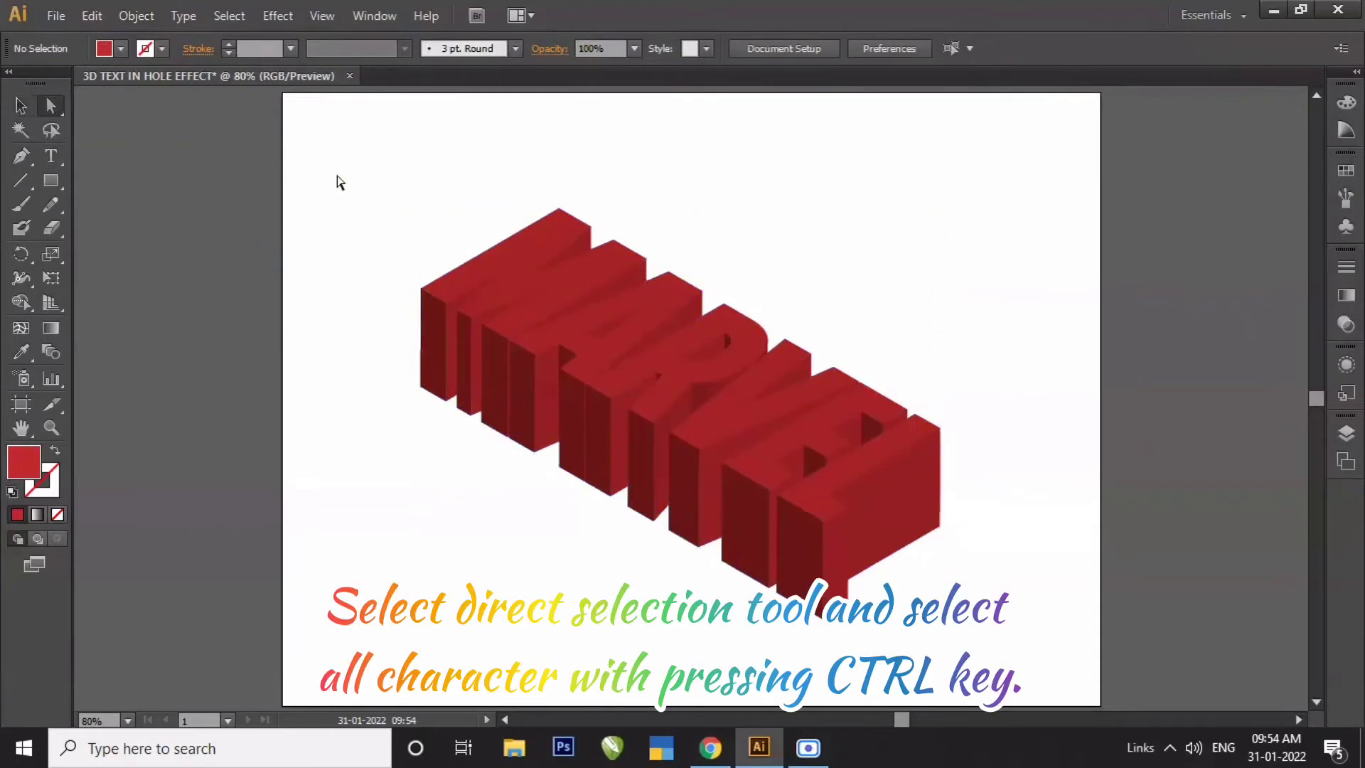
left_click(531, 257)
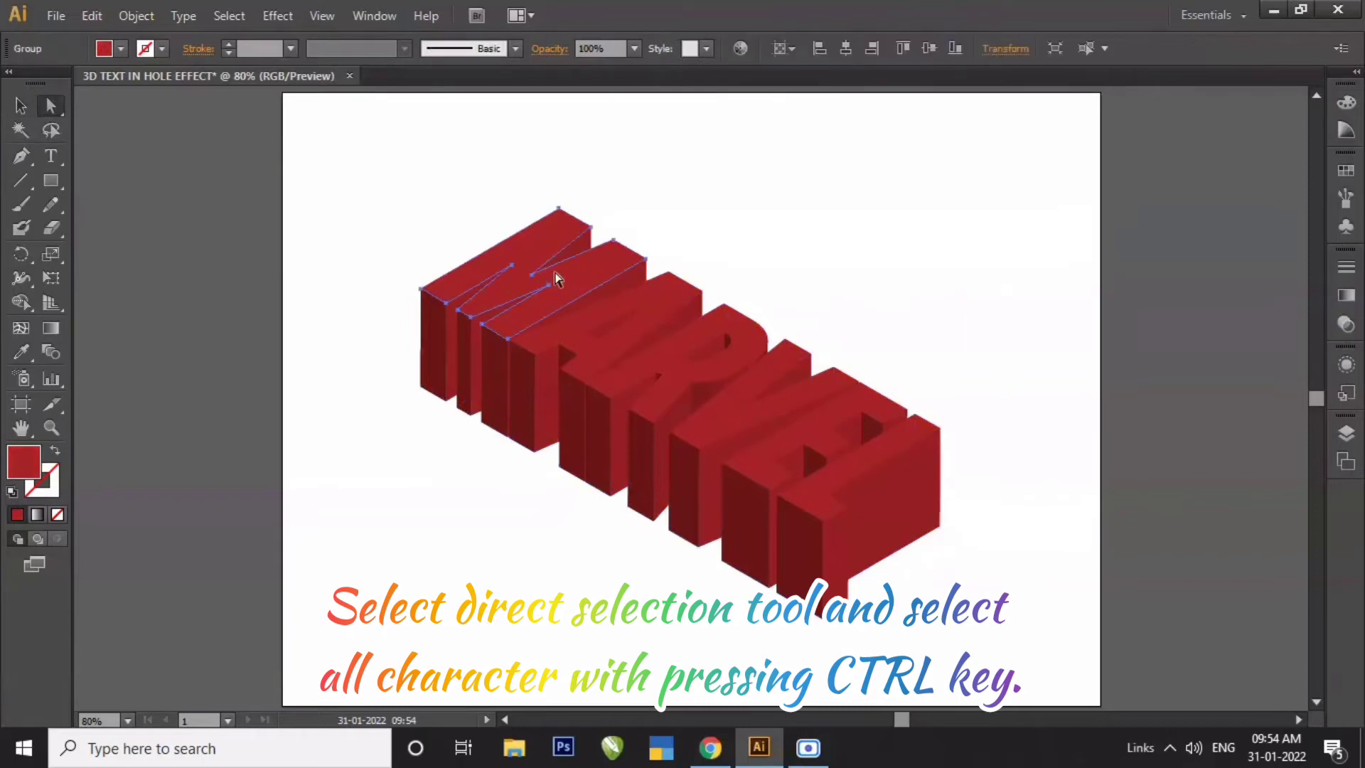
left_click(665, 291, "shift")
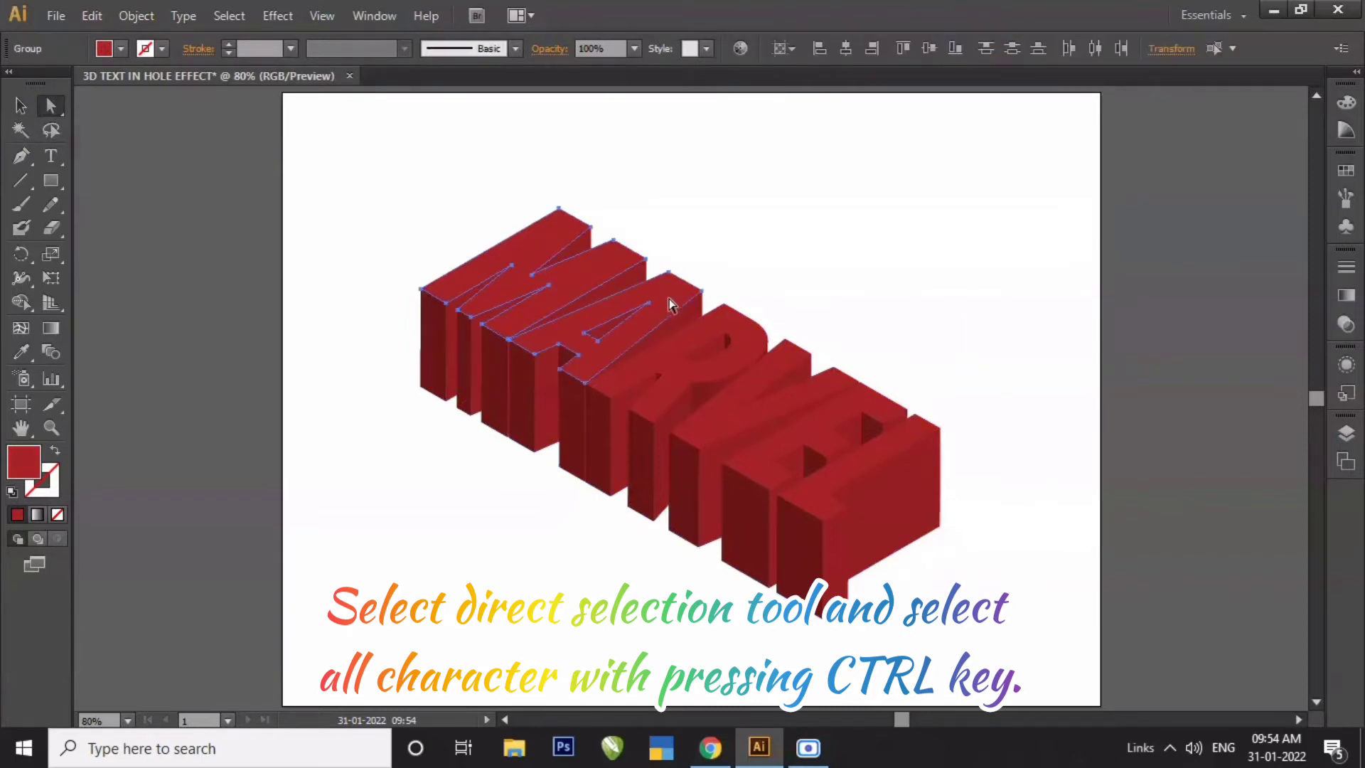
left_click(667, 351, "shift")
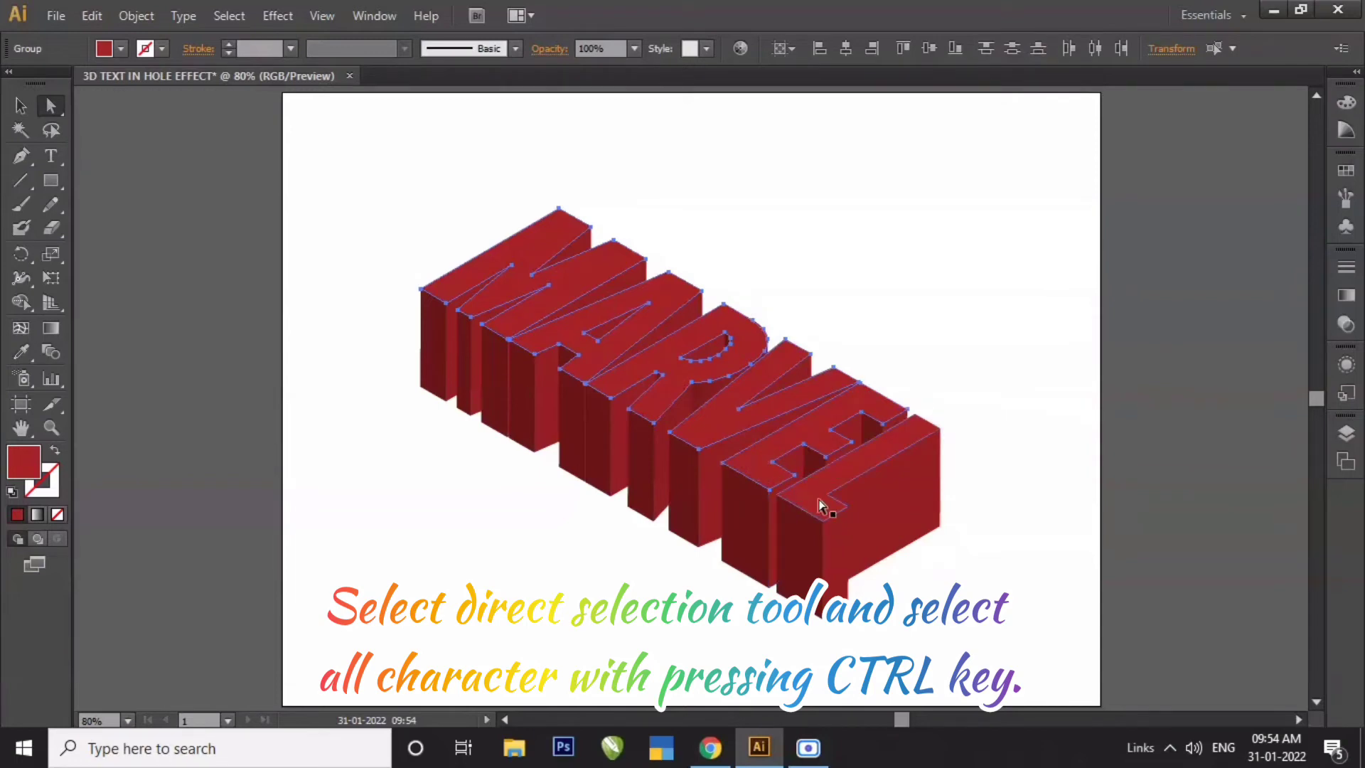
- Cut the selected top faces of the letters and paste them in front
left_click(818, 499, "shift")
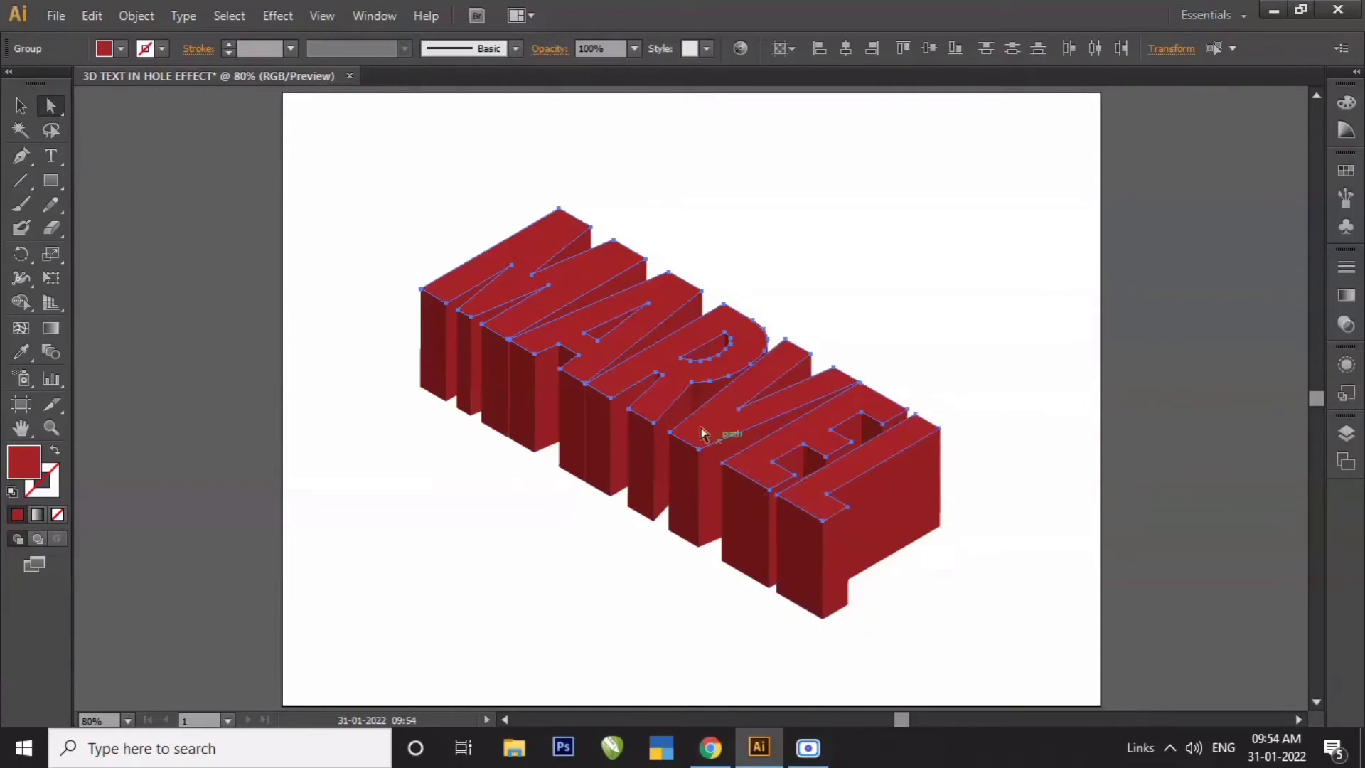
left_click(96, 17)
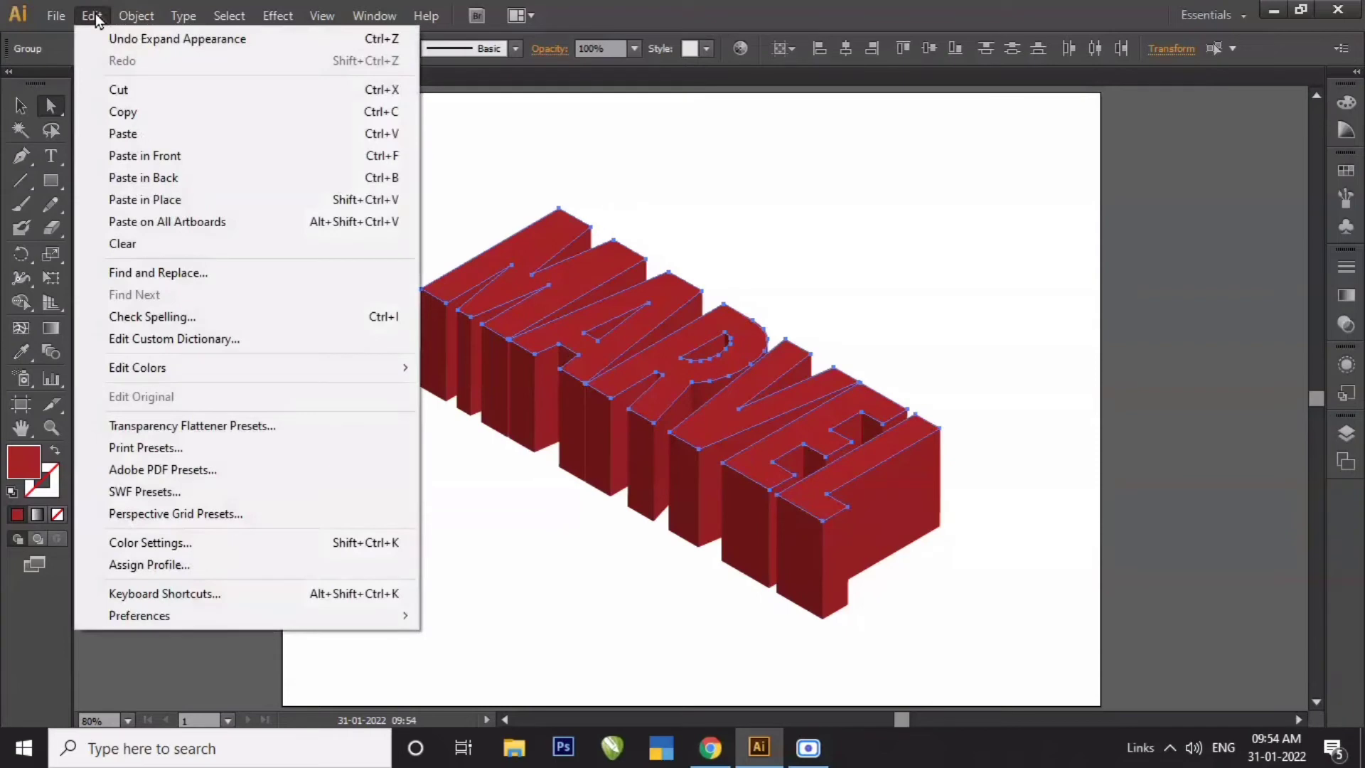
left_click(115, 91)
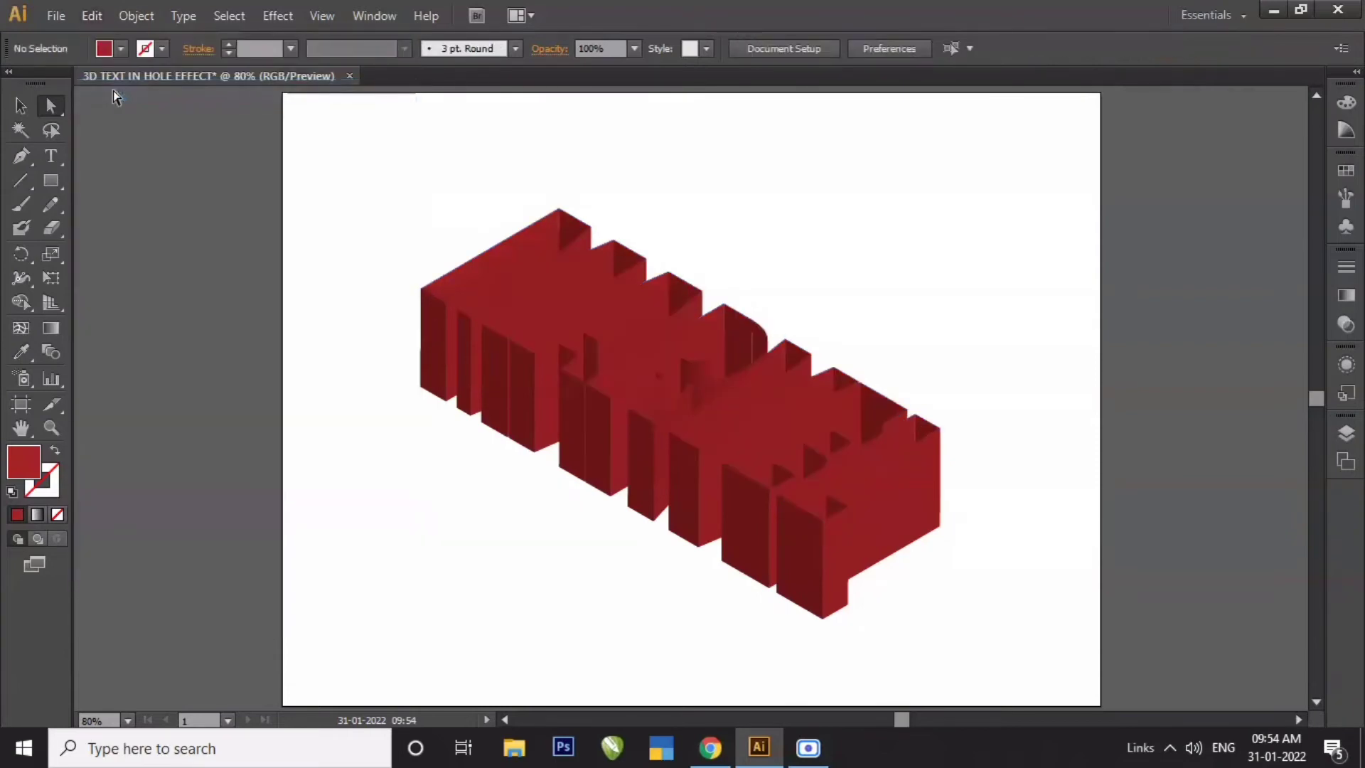
left_click(92, 17)
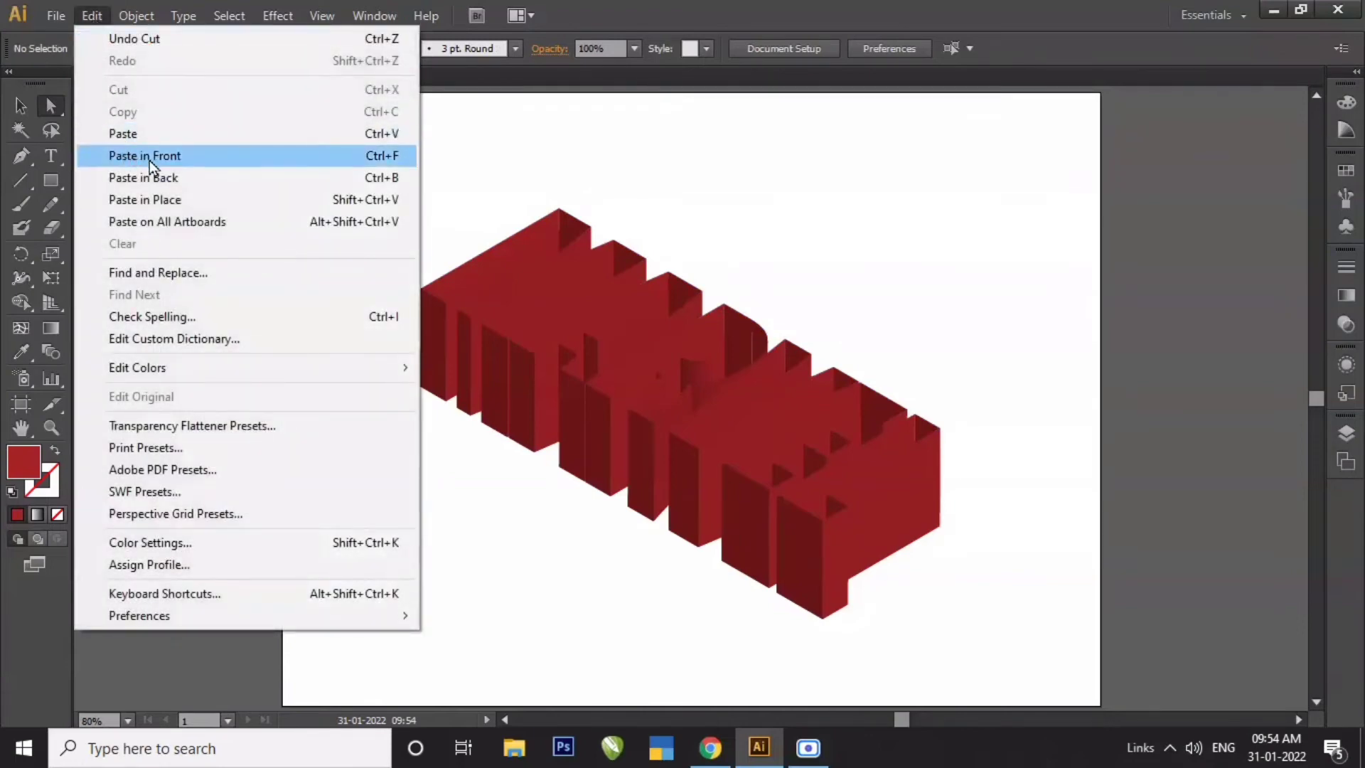
left_click(211, 157)
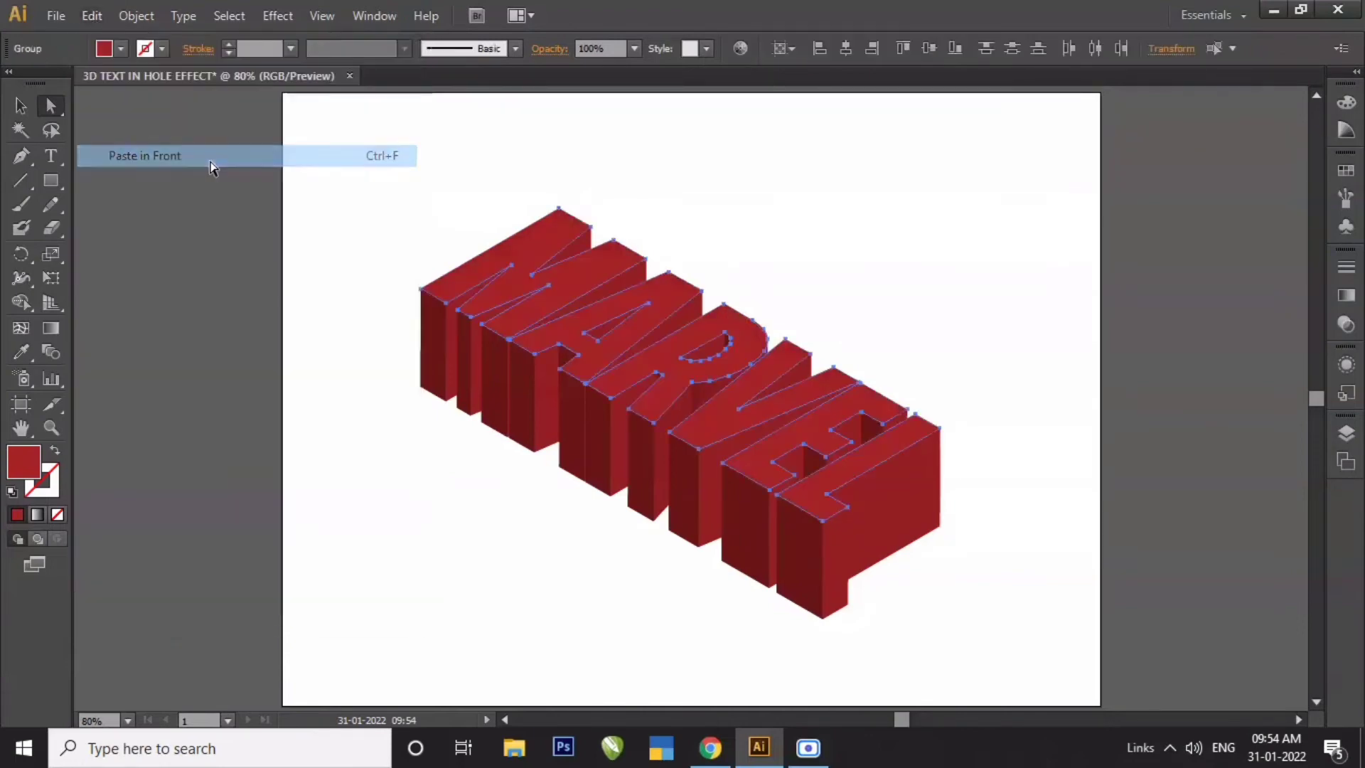
- Make the pasted top faces into a compound path and deselect it
left_click(157, 22)
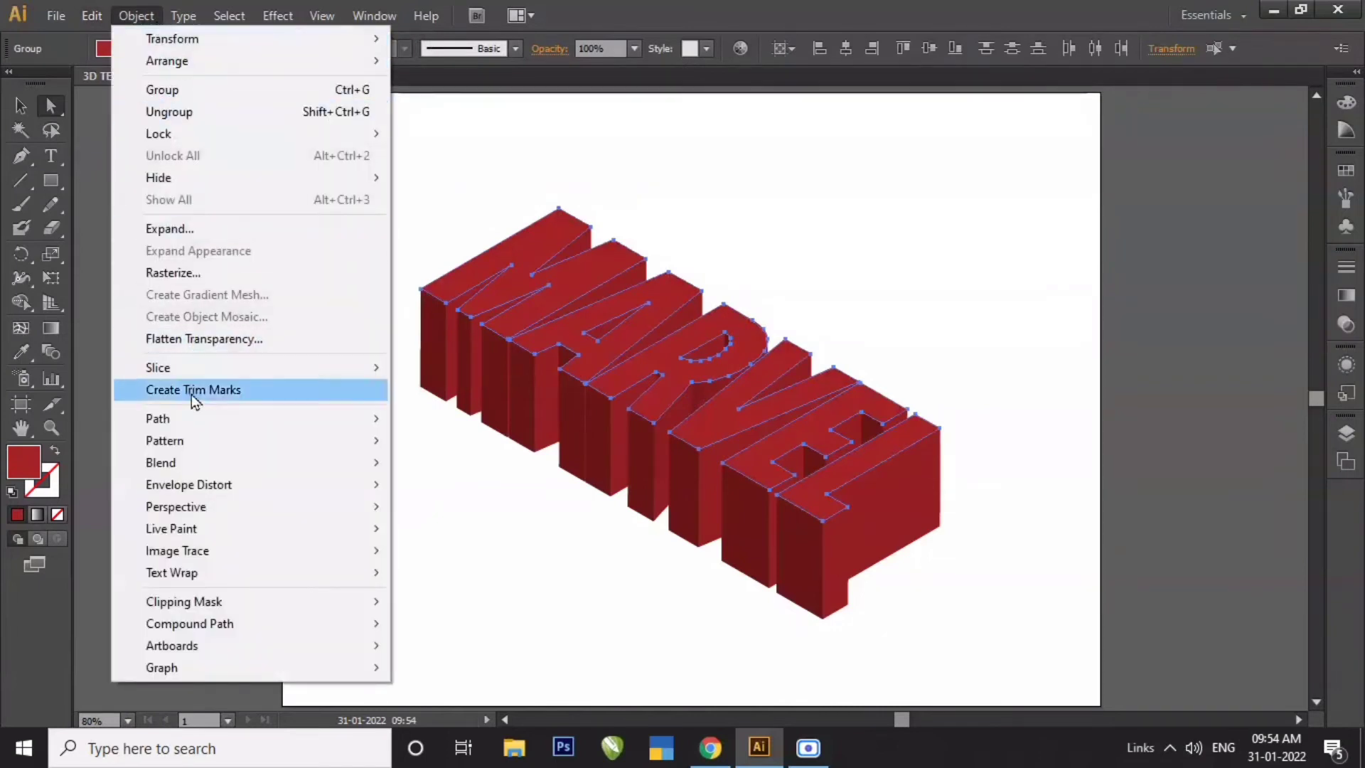
mouse_move(312, 626)
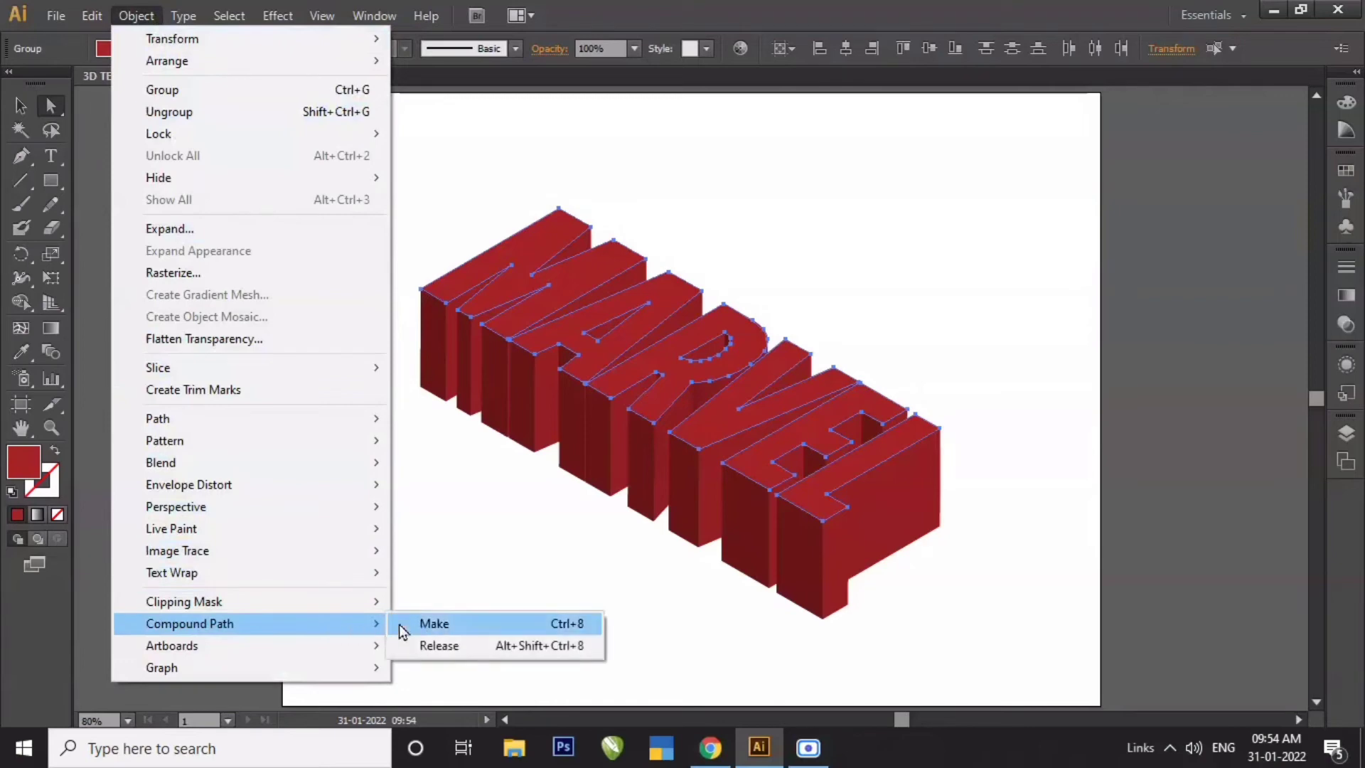
left_click(495, 632)
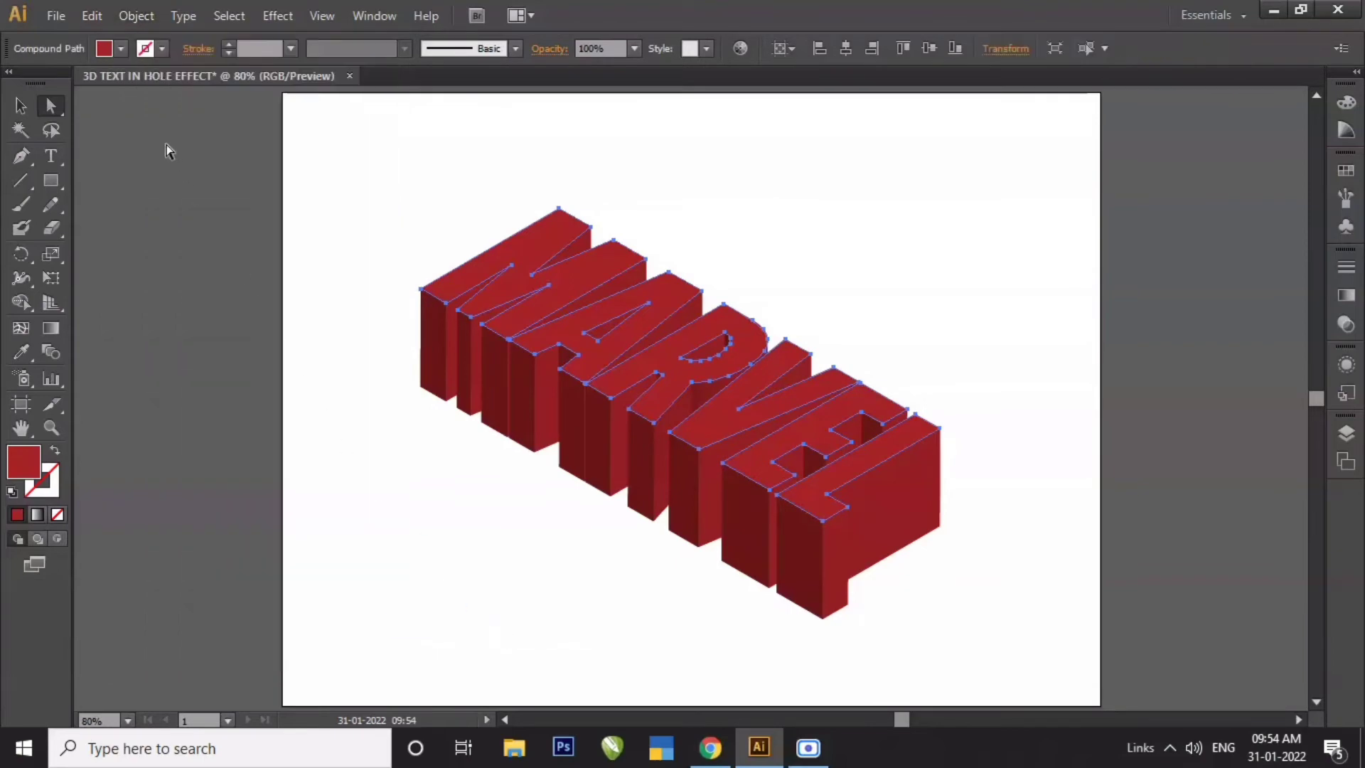
left_click(92, 15)
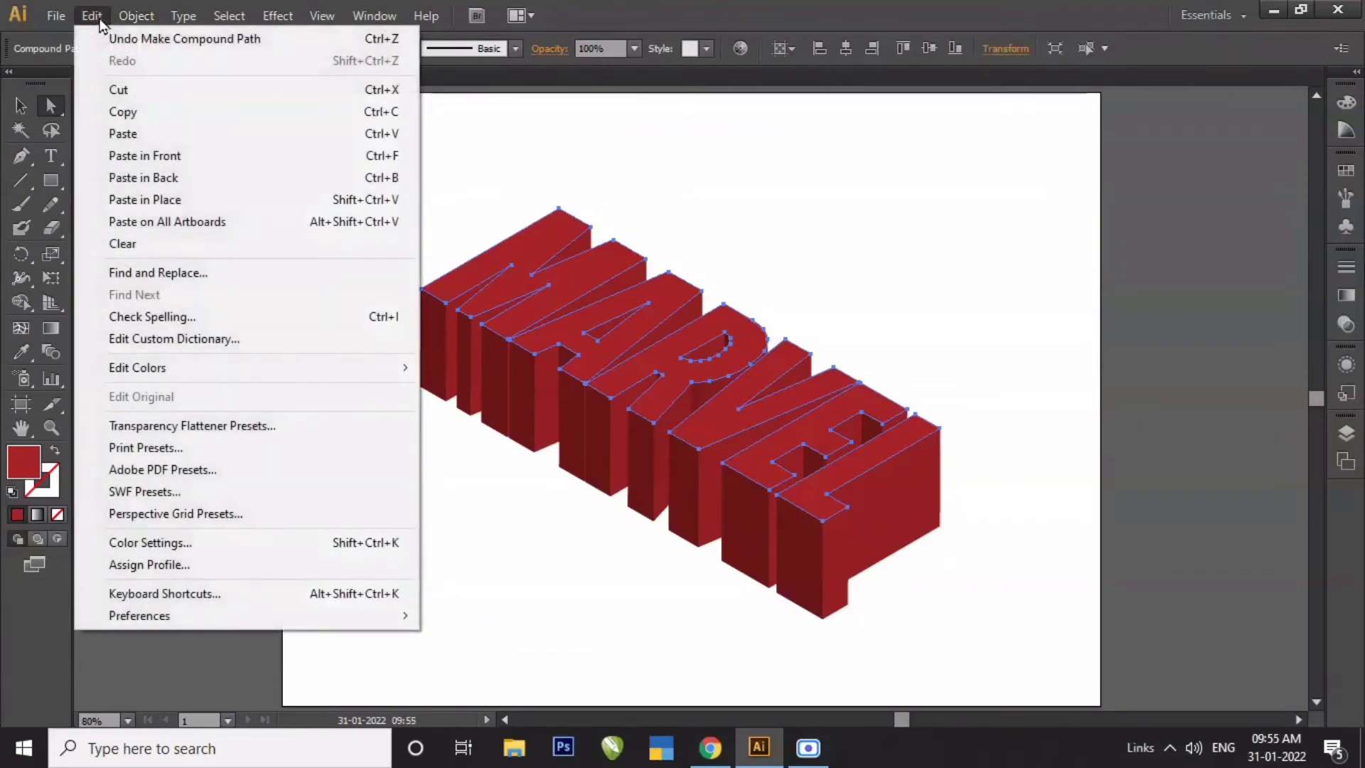
left_click(505, 563)
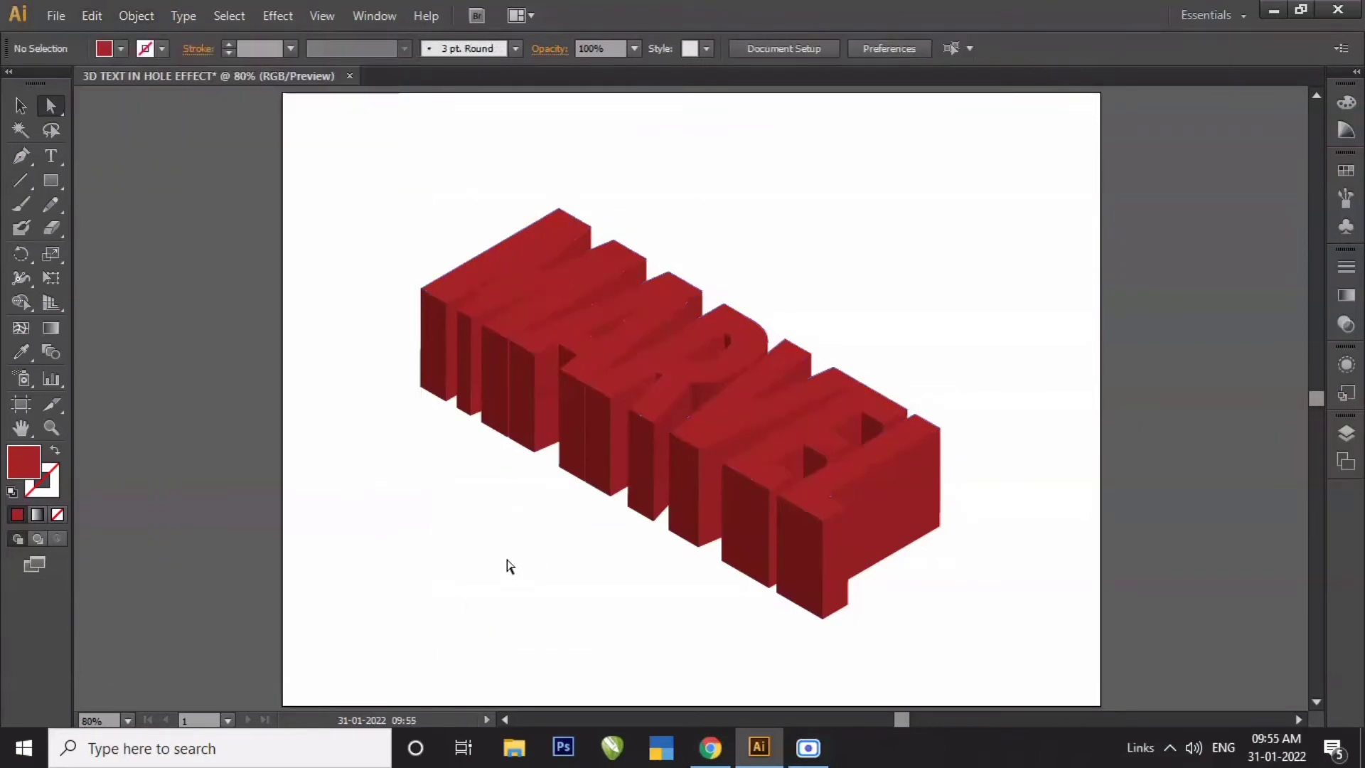
- Select all the artwork and make a clipping mask from it, then deselect
left_click_drag(337, 115, 1059, 700)
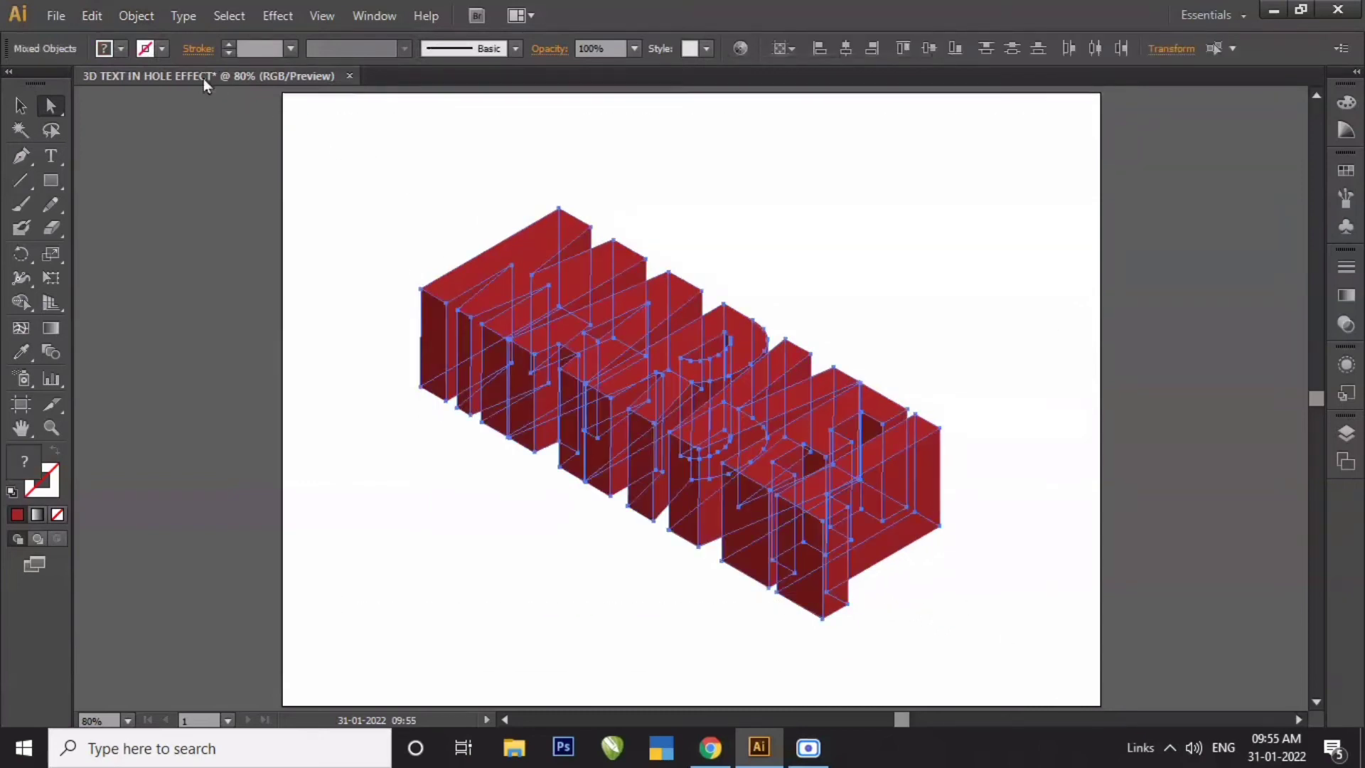
left_click(144, 20)
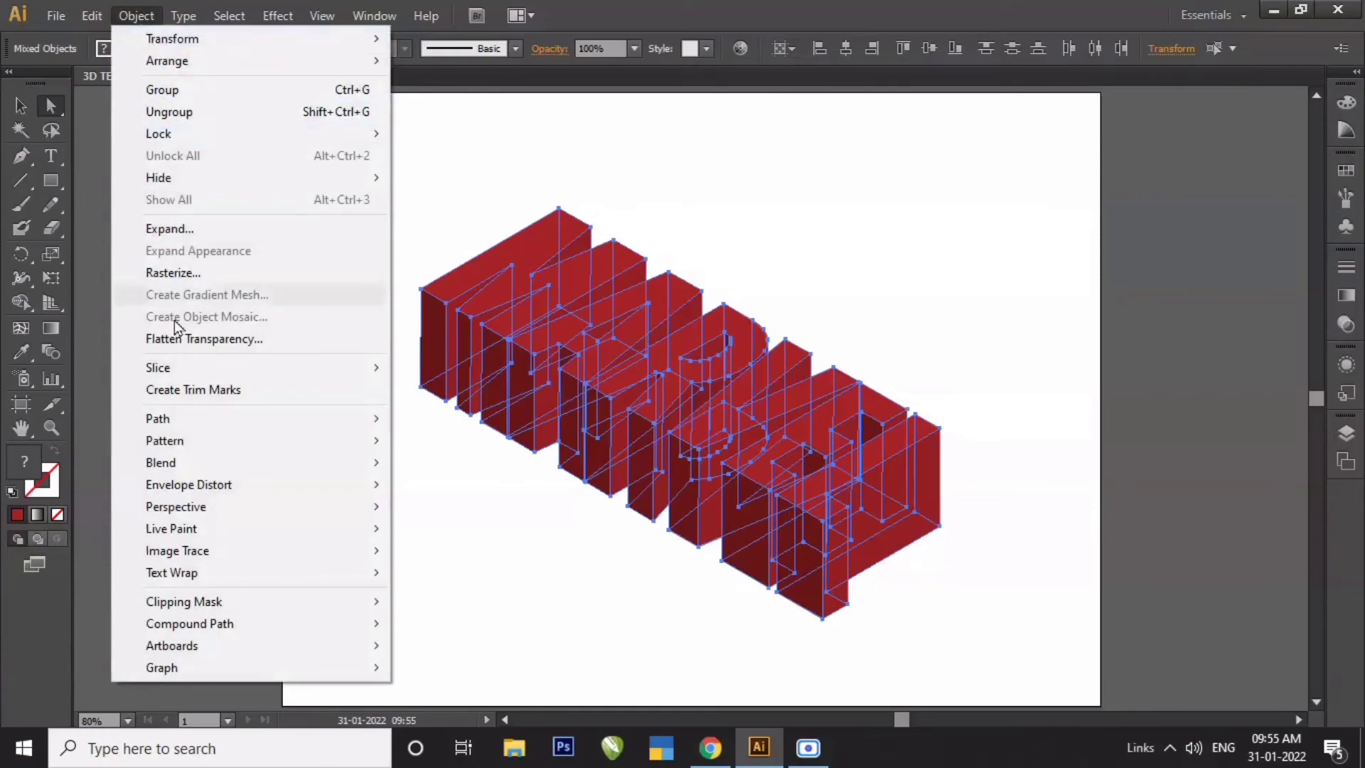
mouse_move(371, 613)
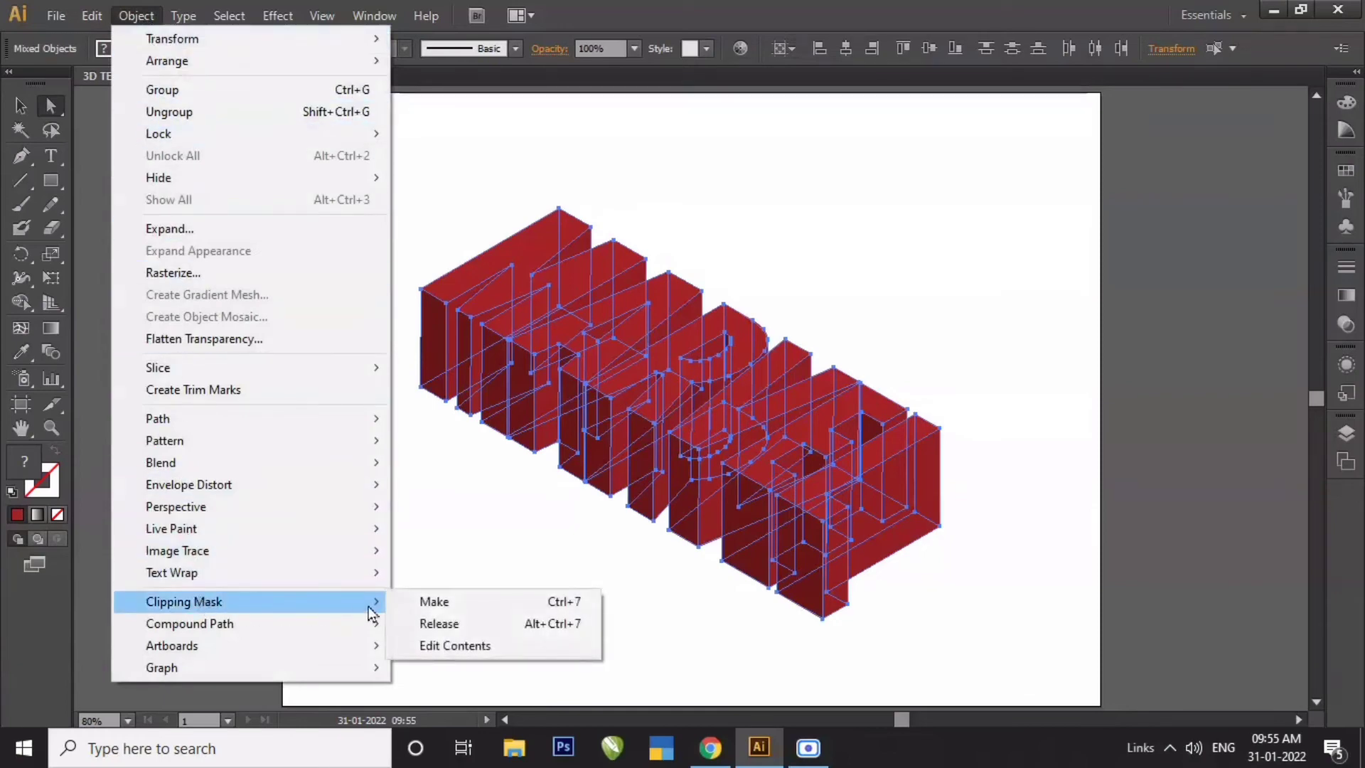
left_click(455, 603)
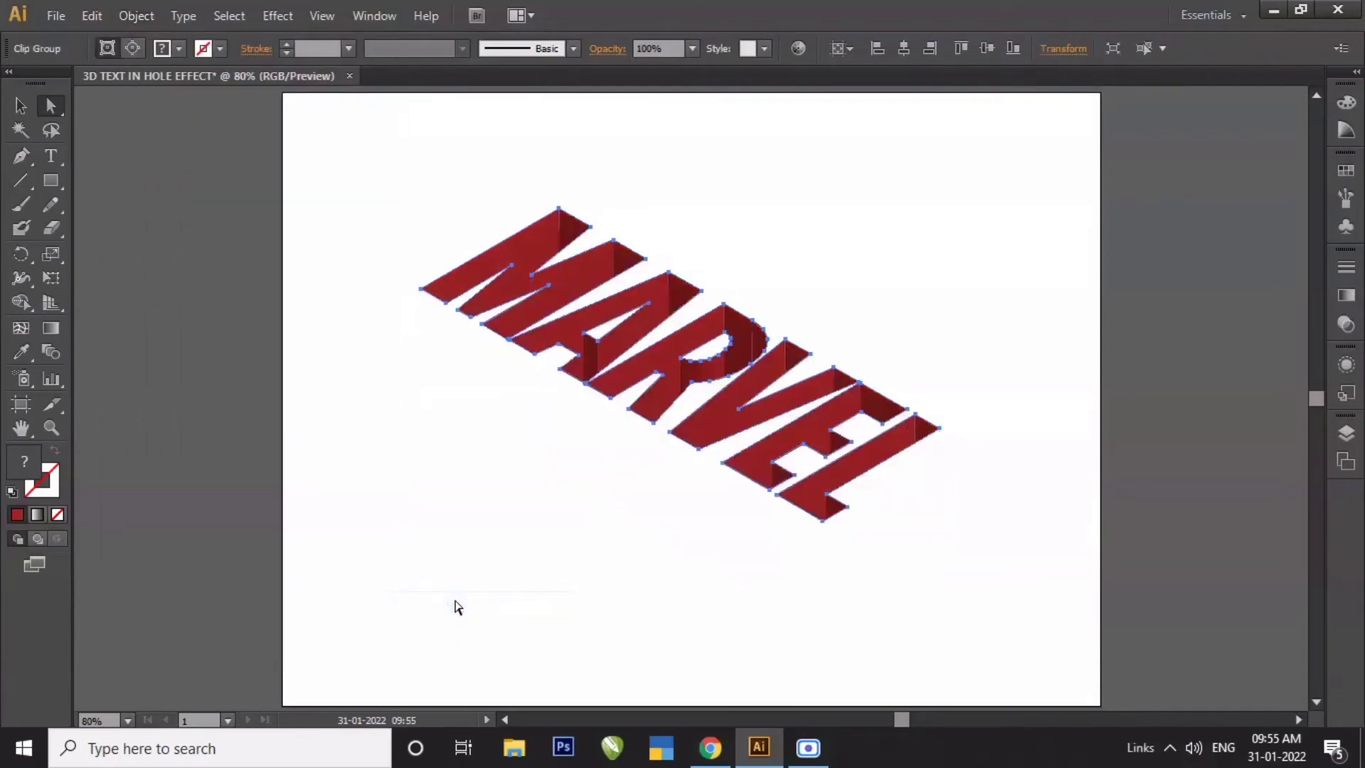
left_click(183, 224)
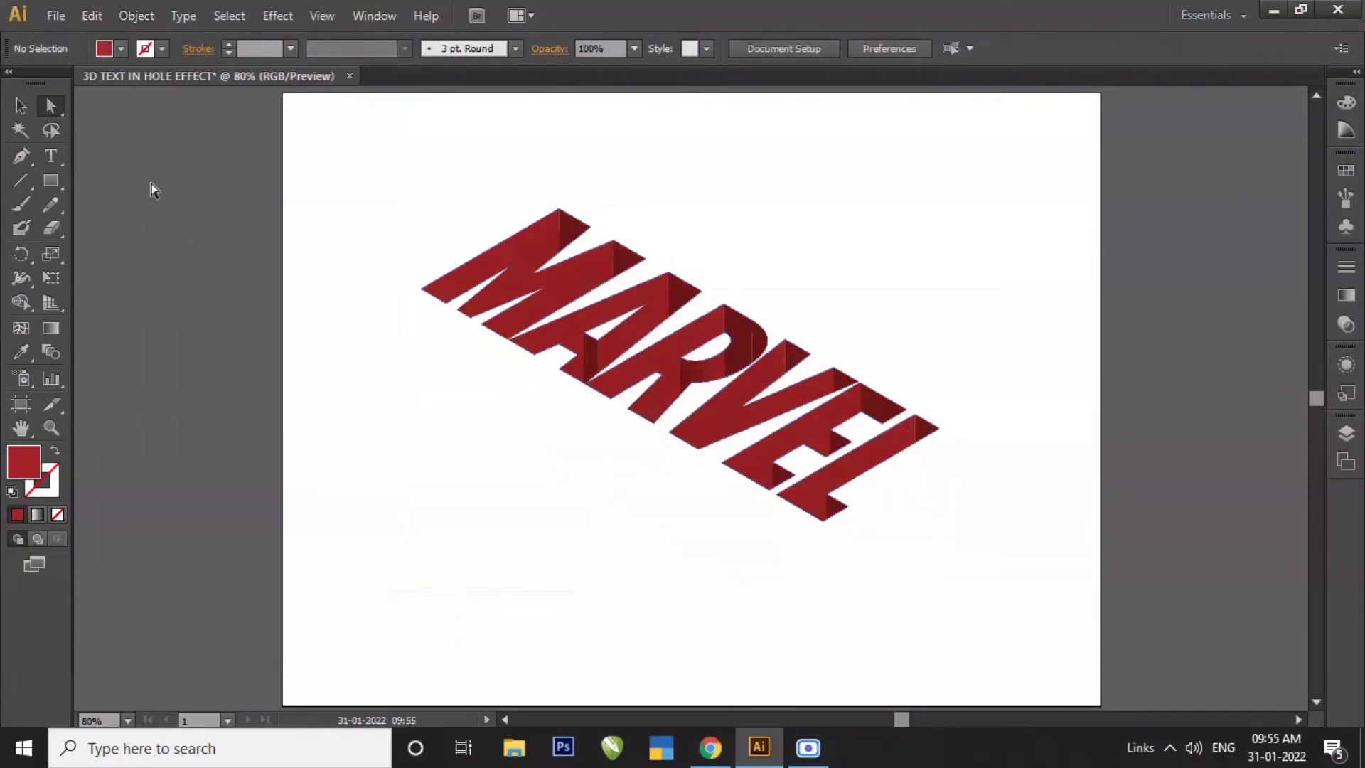
- Draw a rectangle covering the whole artboard and send it to the back
left_click(51, 181)
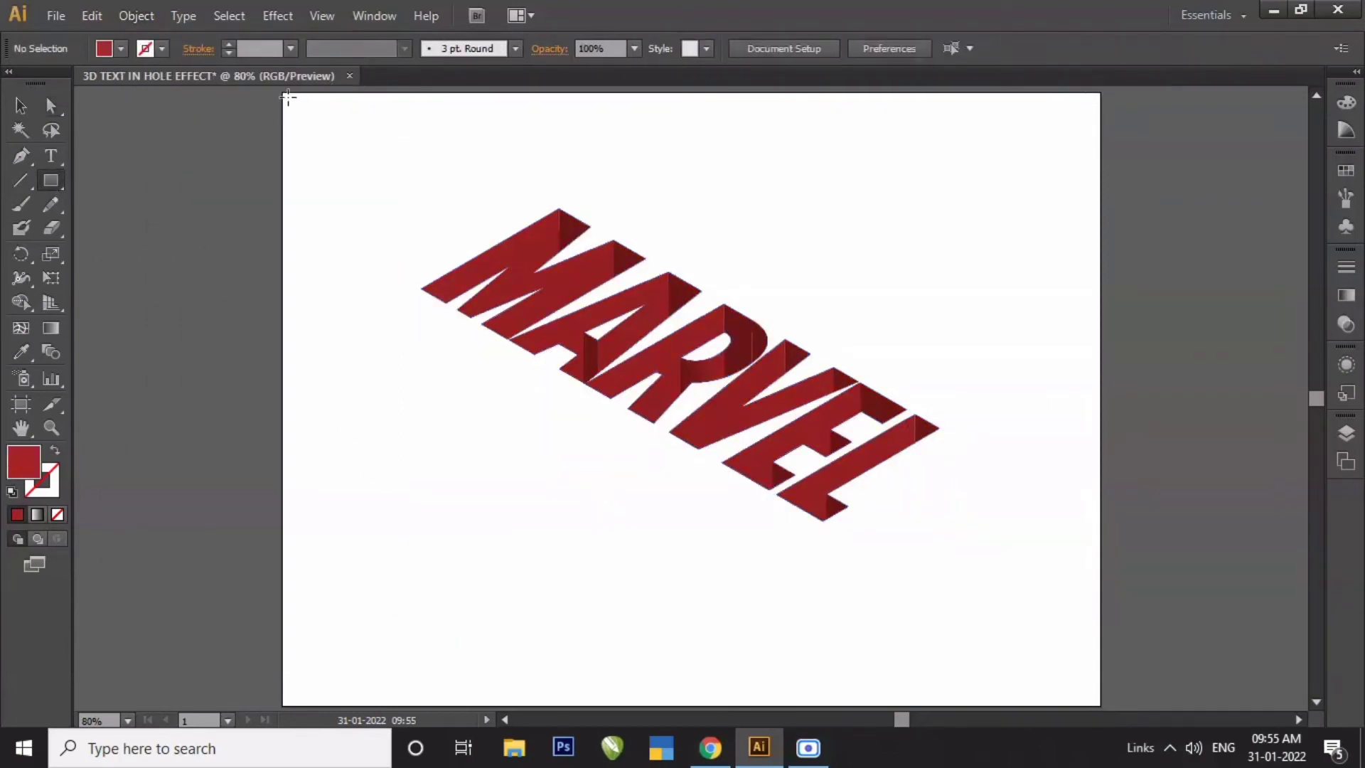
left_click_drag(284, 92, 1103, 704)
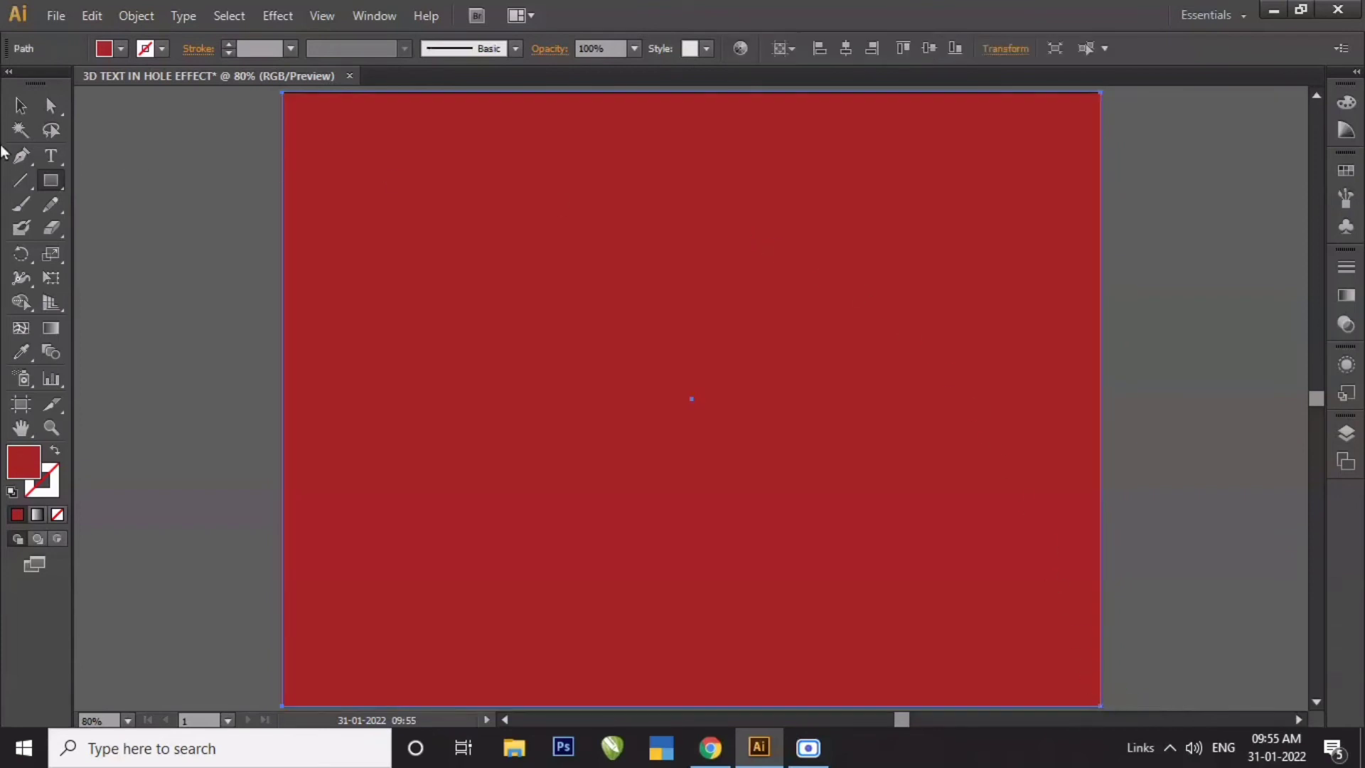
left_click(20, 107)
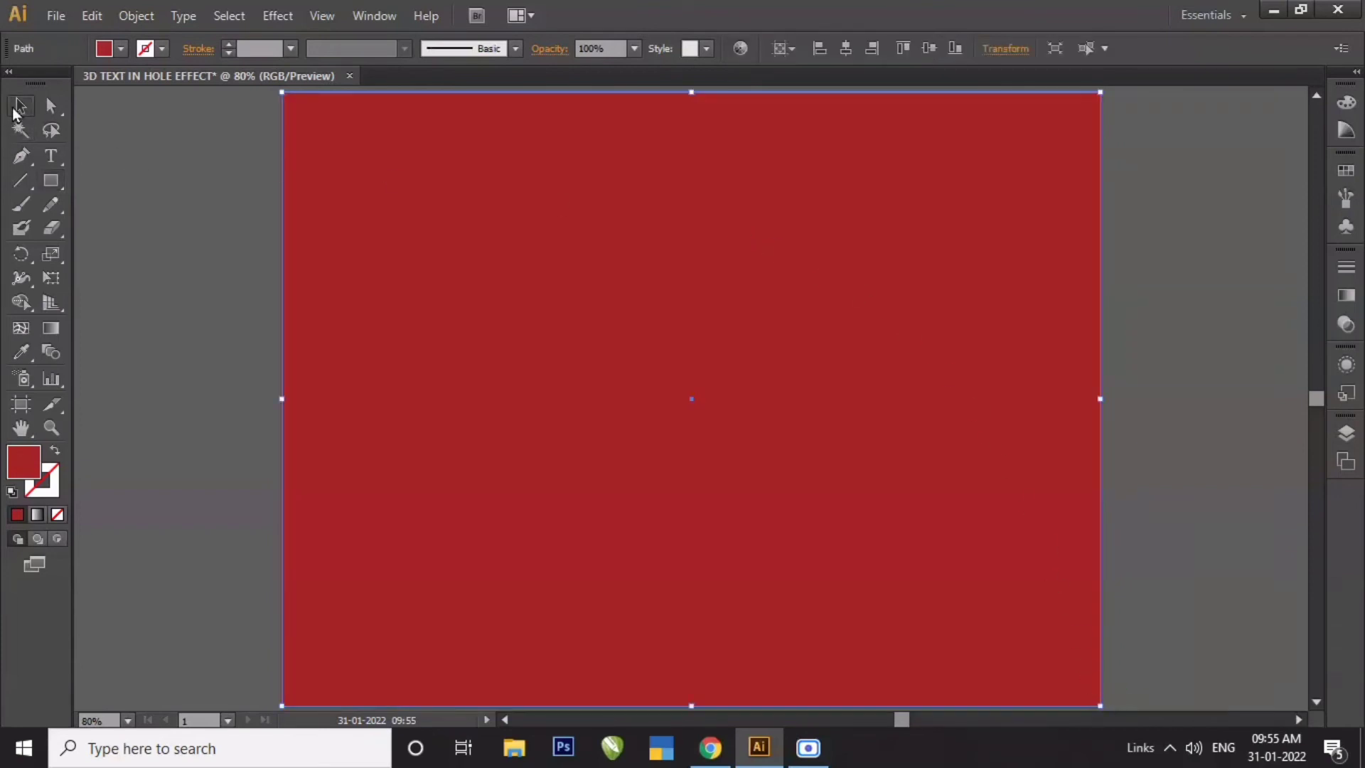
right_click(877, 382)
mouse_move(959, 668)
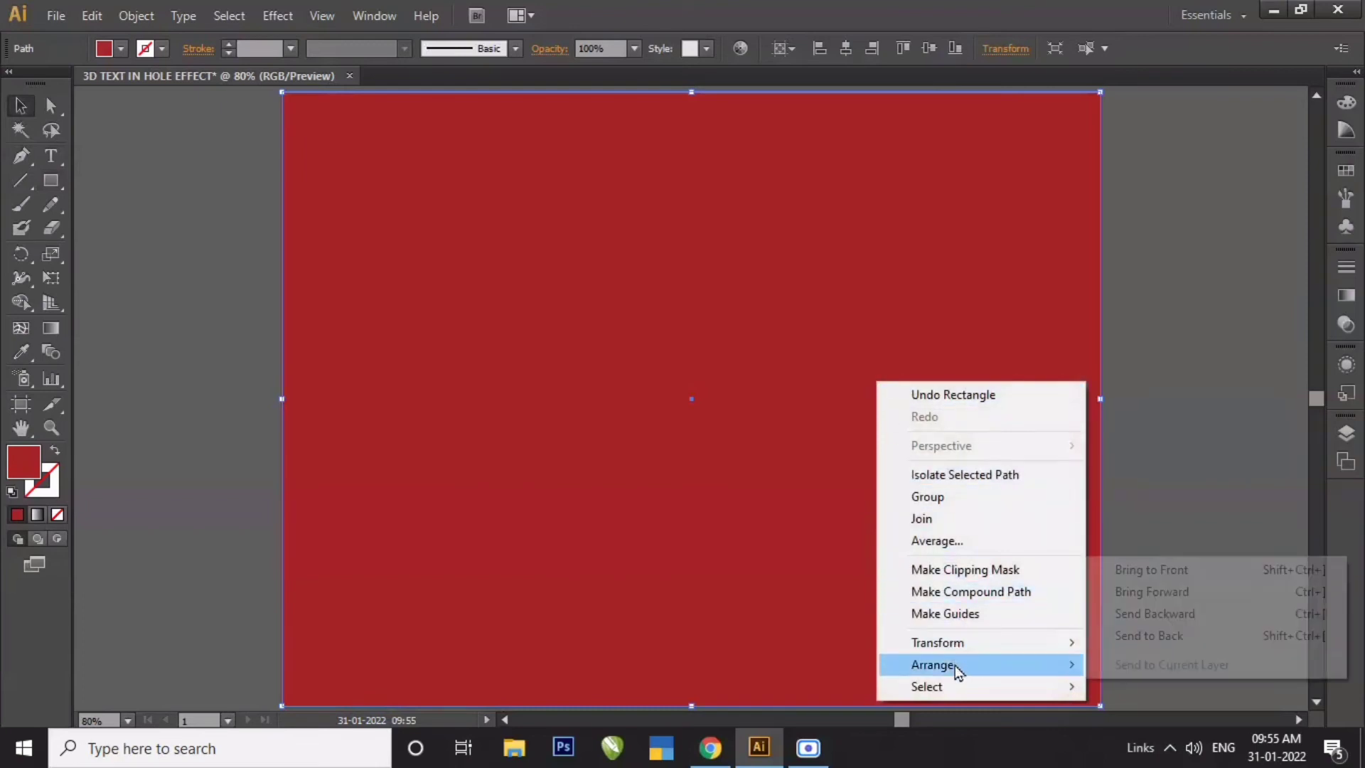
left_click(1131, 636)
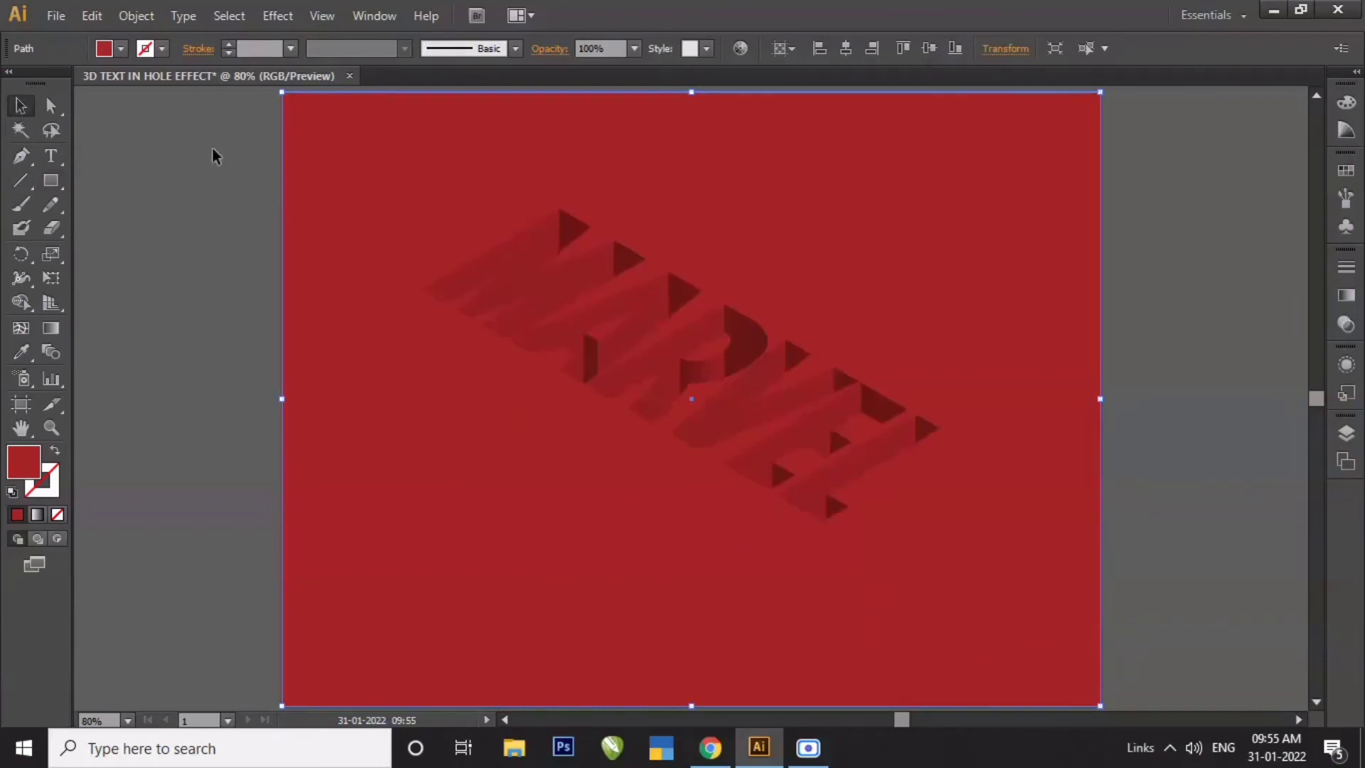
- Fill the background rectangle with orange and deselect it
left_click(121, 48)
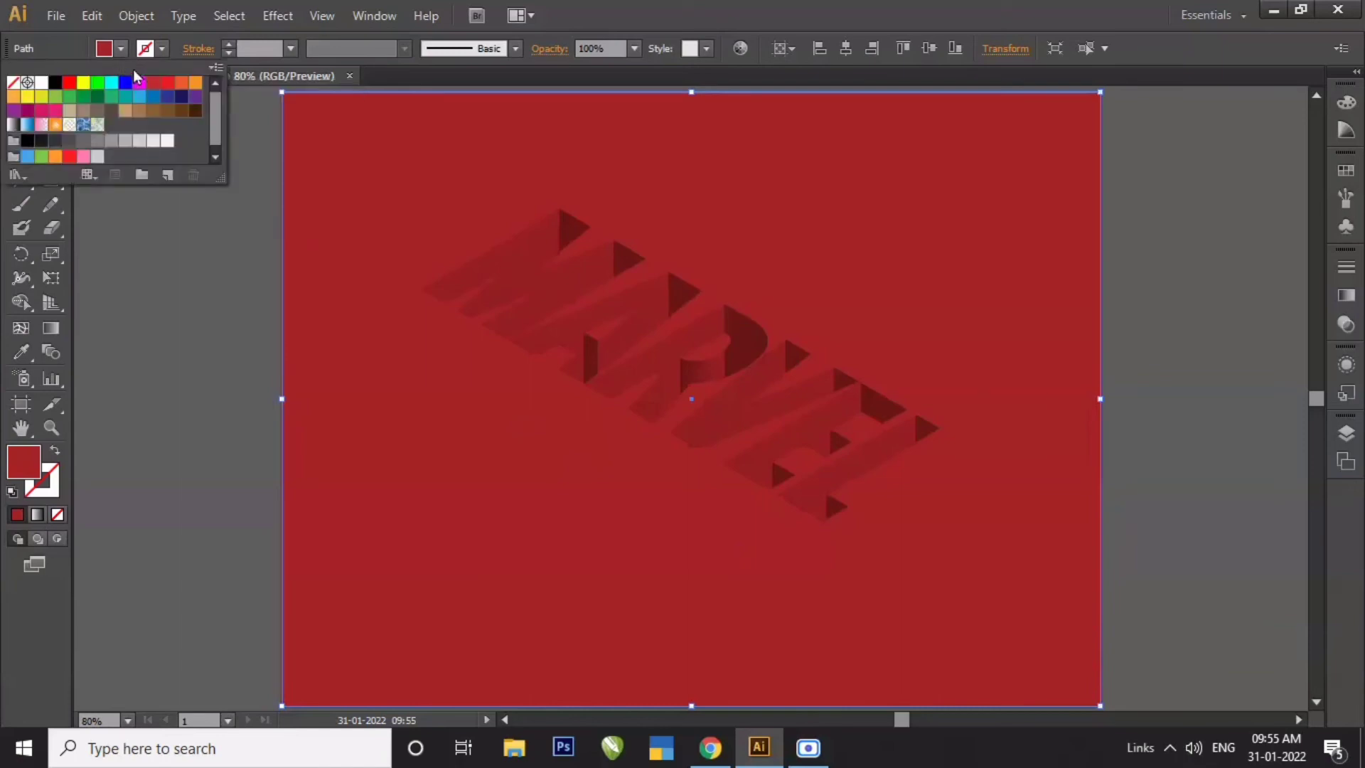
left_click(183, 84)
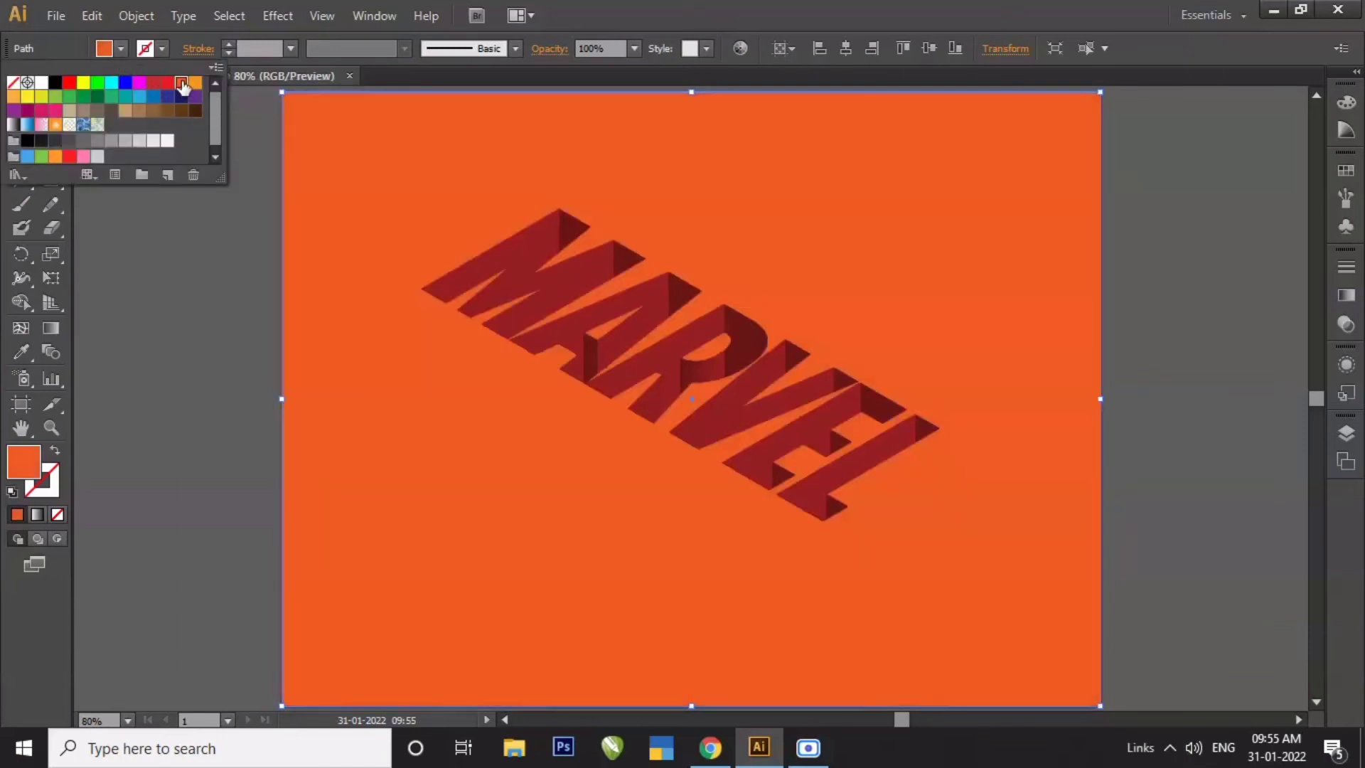
left_click(207, 279)
left_click(208, 278)
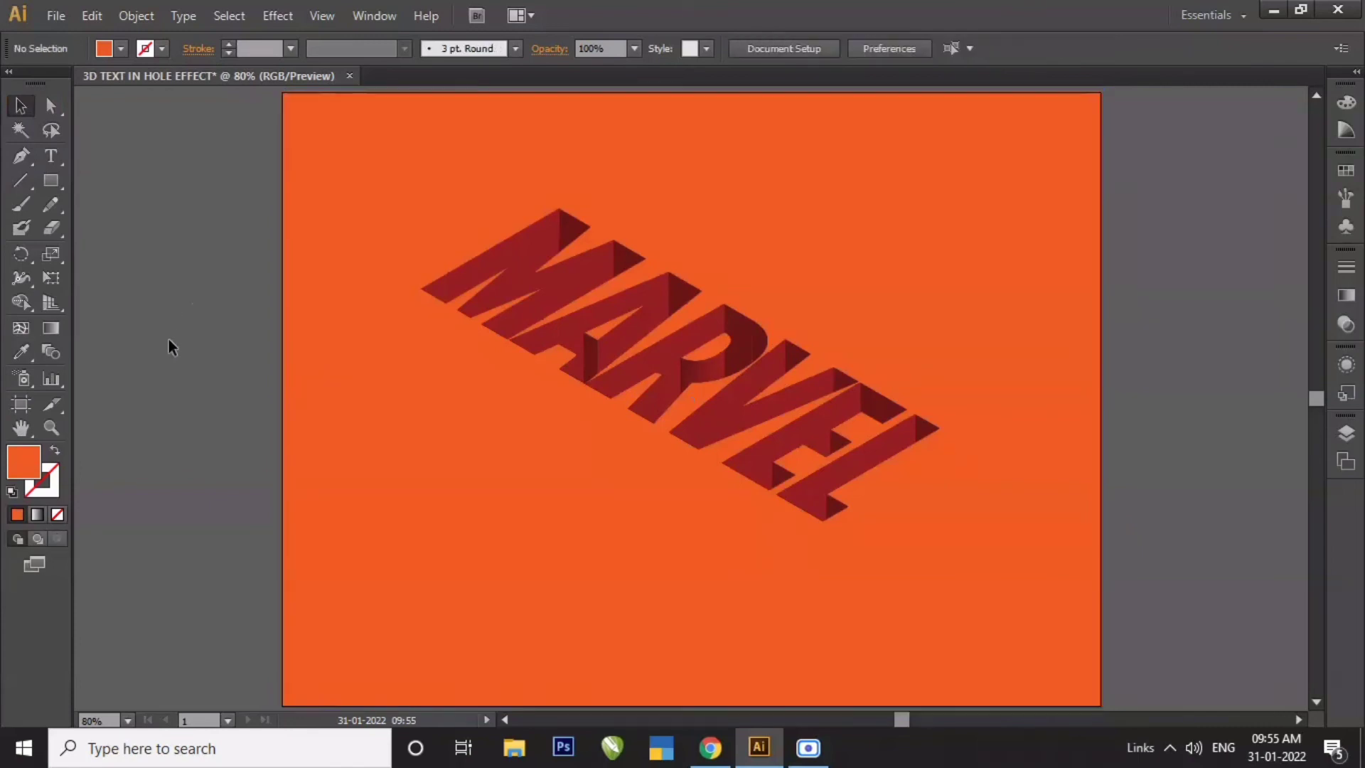
- Zoom in on the MARVEL text to inspect the hole effect
key("z")
left_click_drag(396, 163, 993, 551)
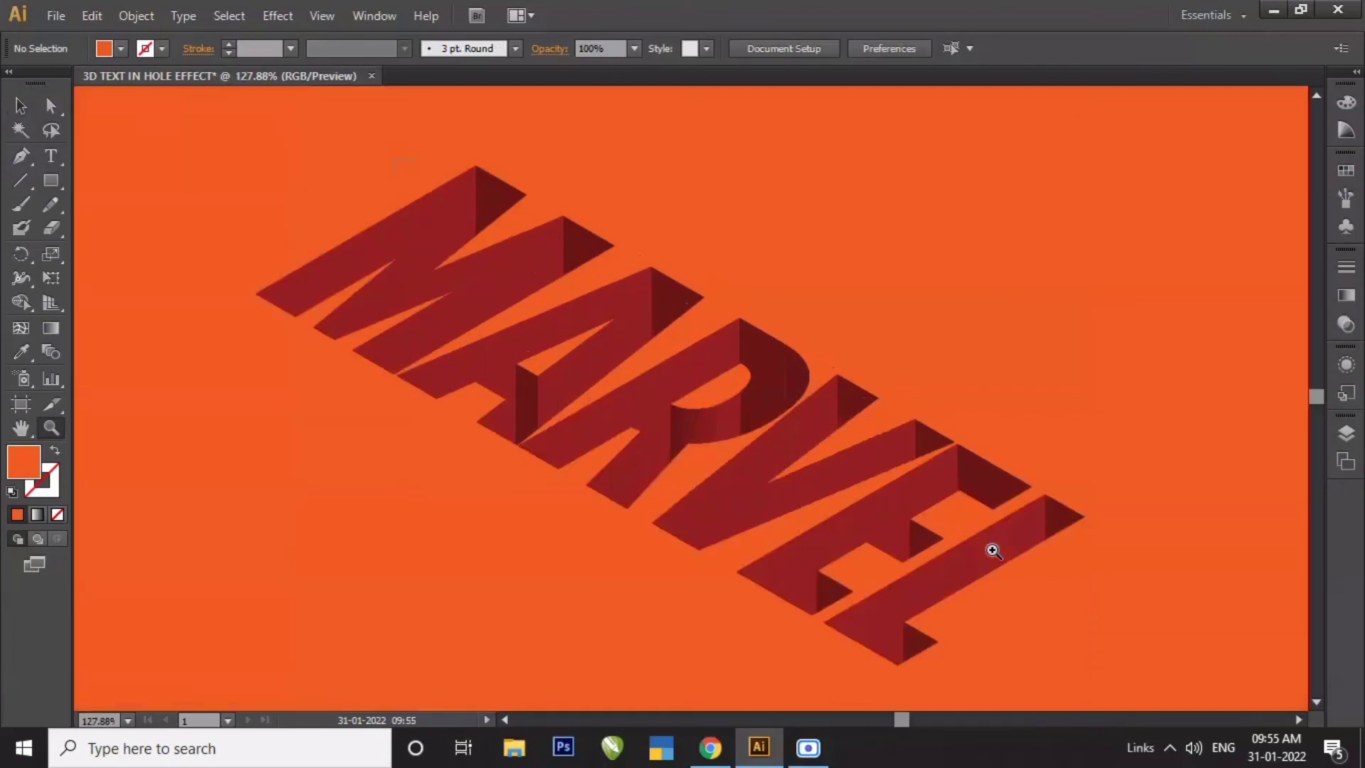
left_click(23, 108)
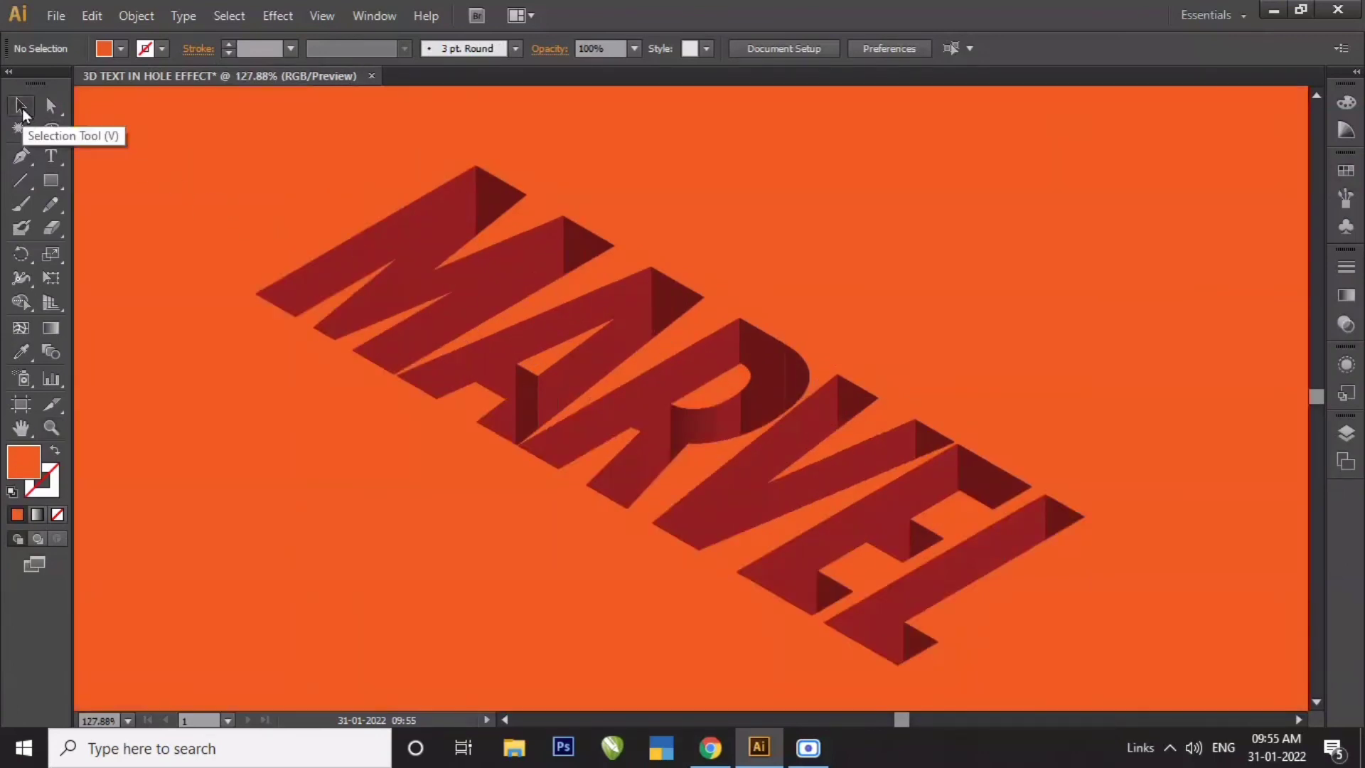